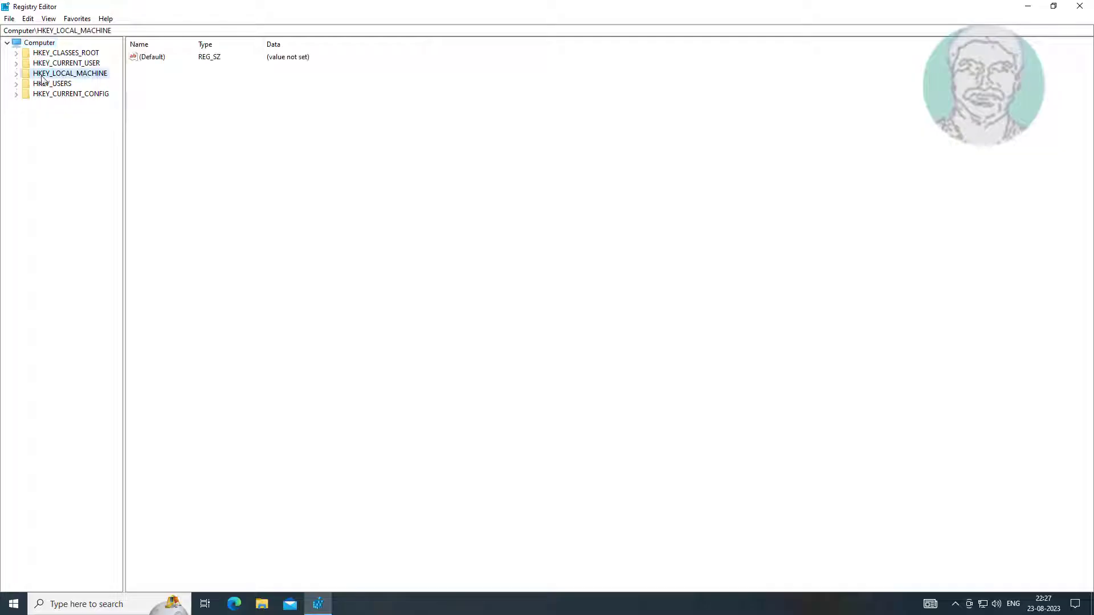
Expand HKEY_LOCAL_MACHINE, SOFTWARE and WOW6432Node, then select and expand its Microsoft key
click(16, 74)
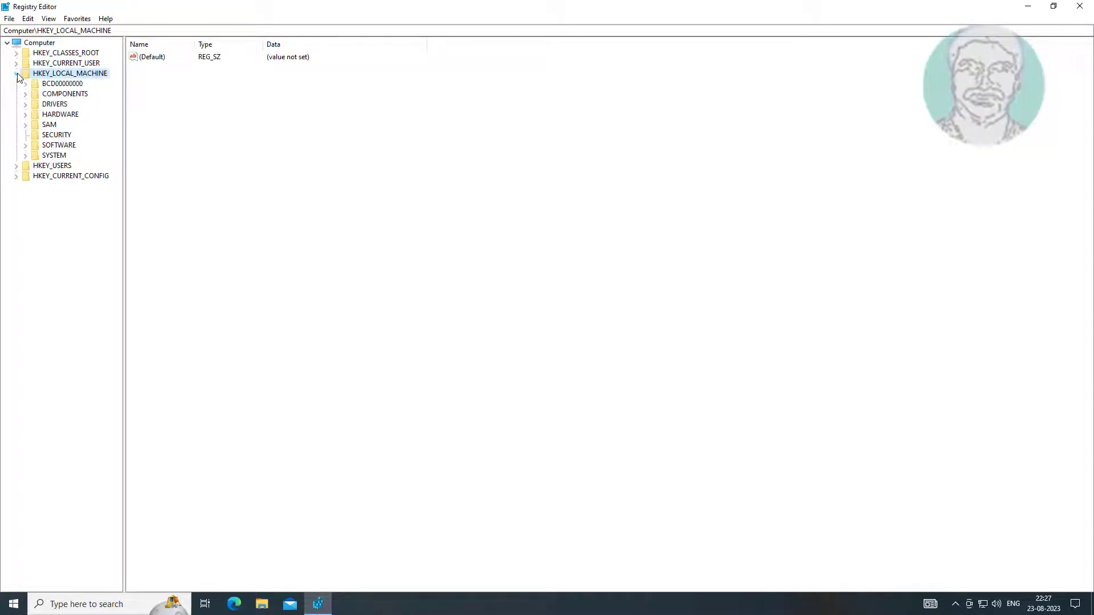
click(59, 149)
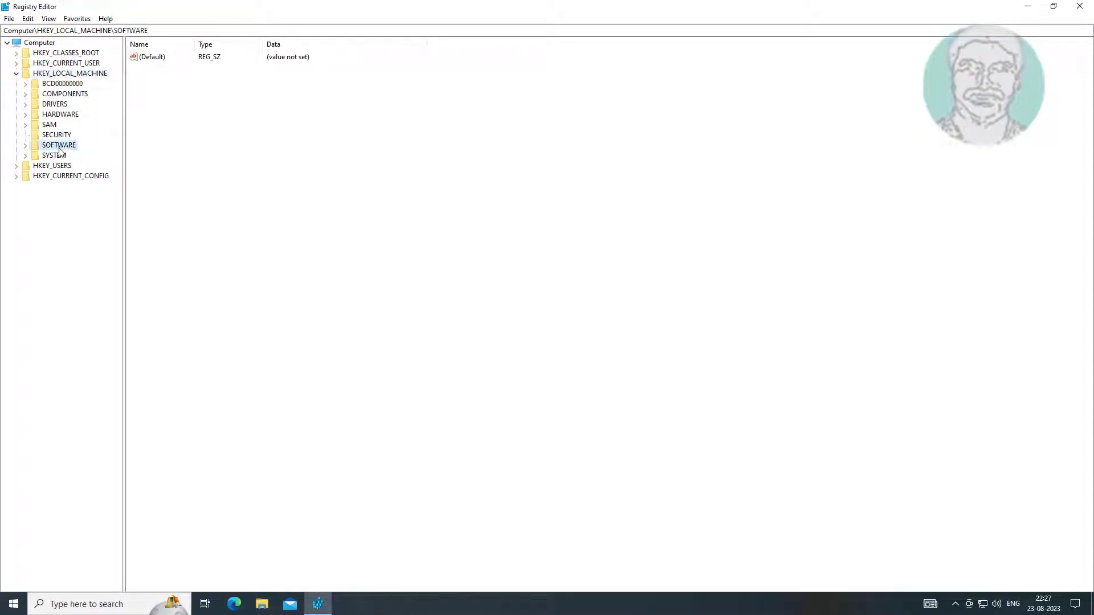
click(25, 146)
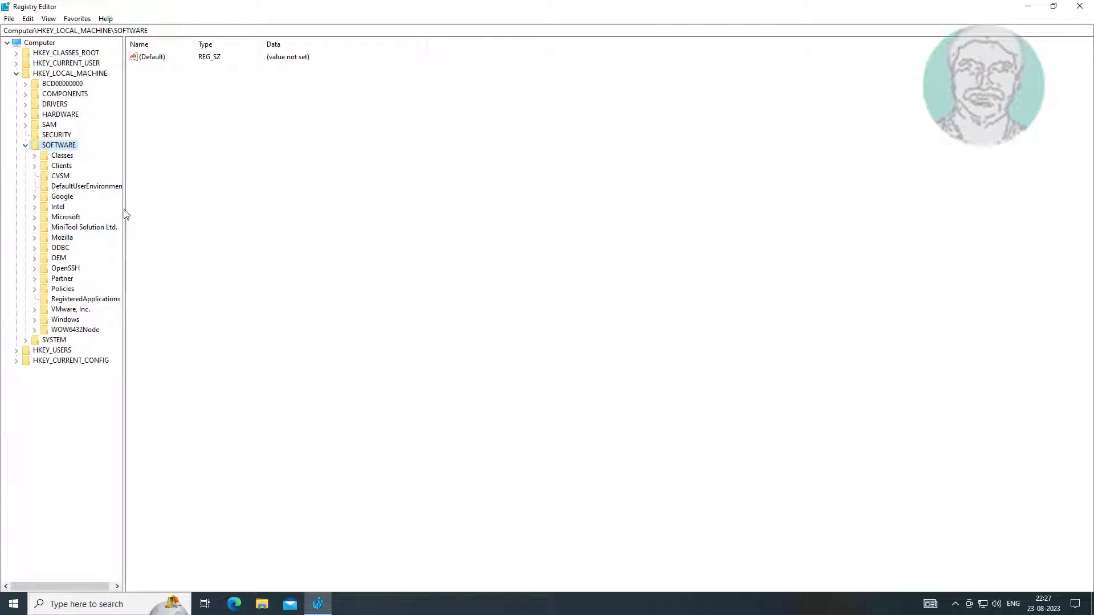
click(89, 331)
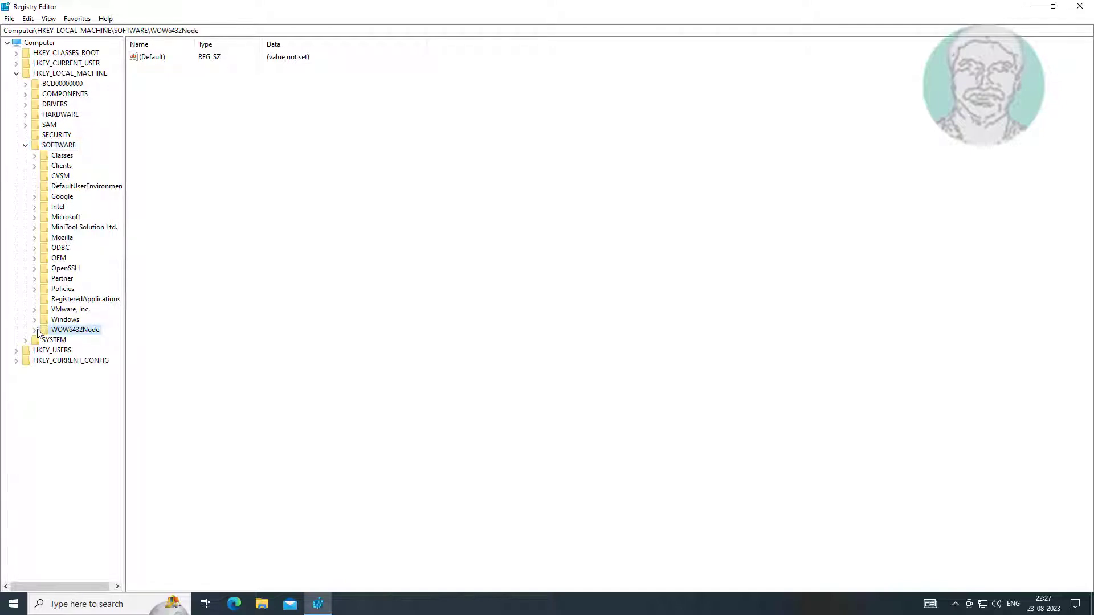
click(35, 330)
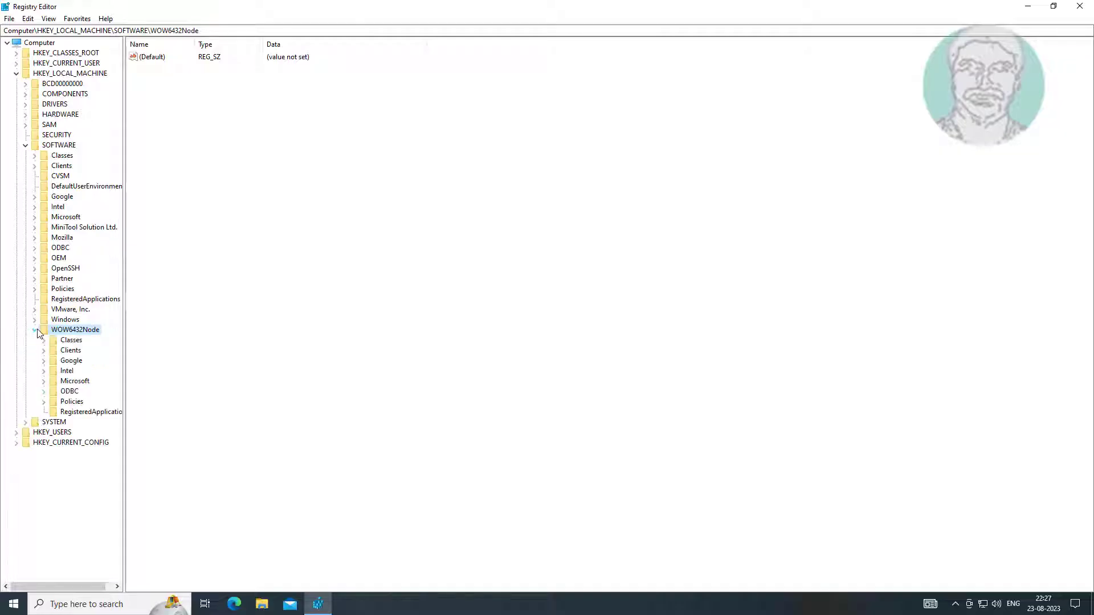
click(68, 382)
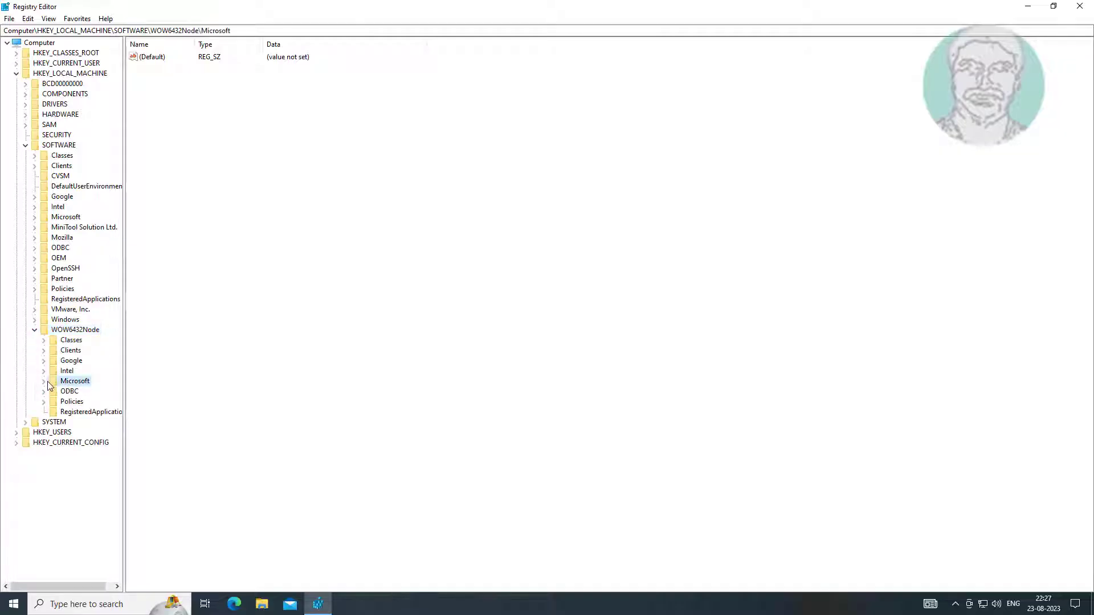
click(44, 381)
Widen the tree pane and open Microsoft\Windows\CurrentVersion\Uninstall under WOW6432Node
drag(124, 330, 194, 331)
scroll(143, 379, down, 20)
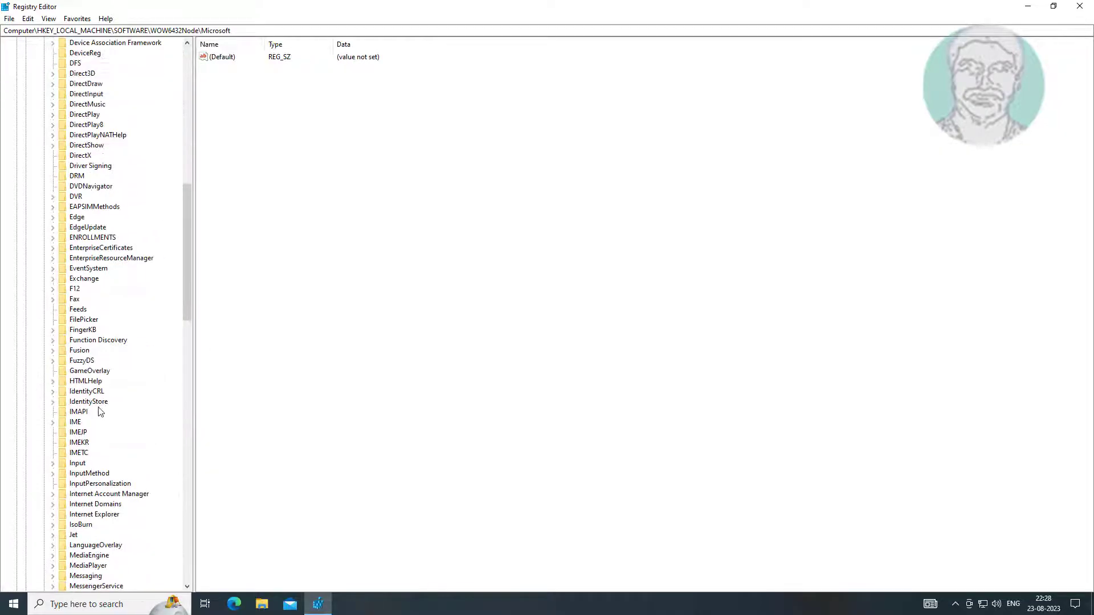
scroll(95, 421, down, 12)
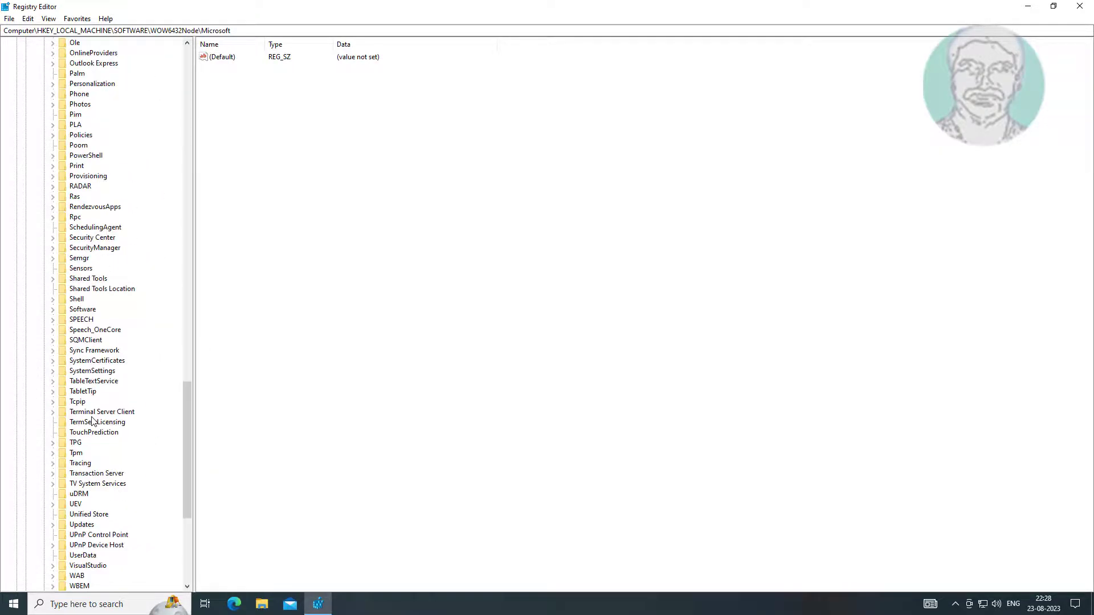
click(85, 363)
click(54, 361)
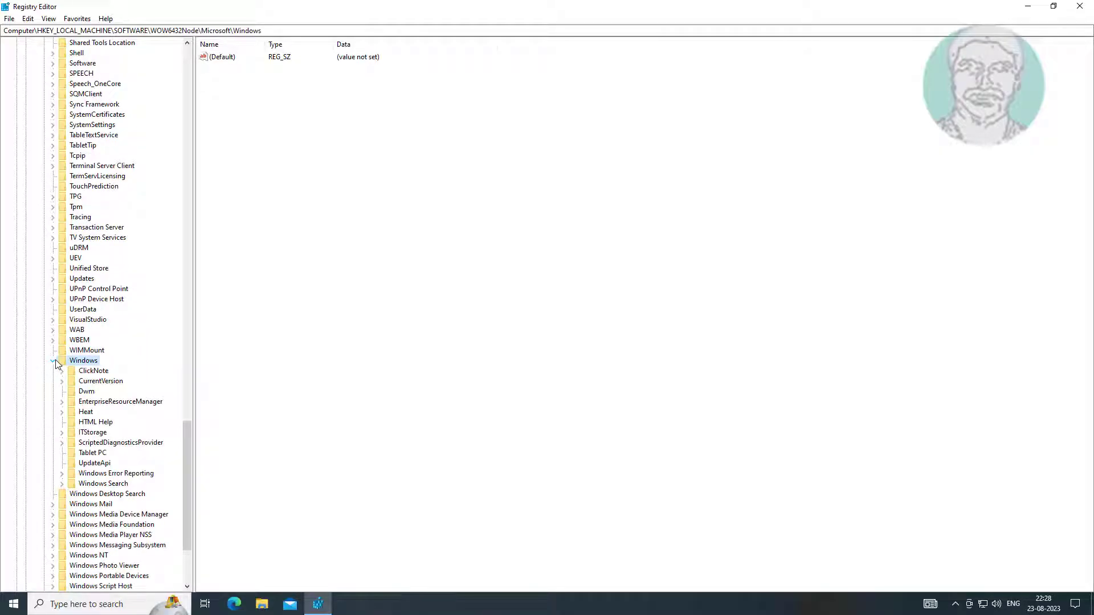
click(111, 386)
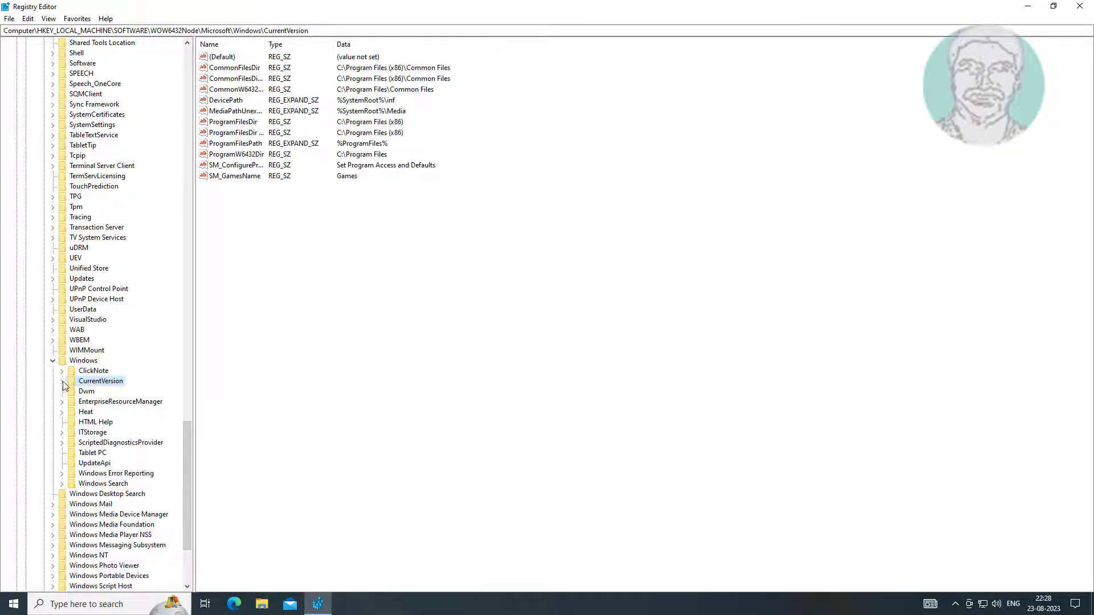
click(62, 382)
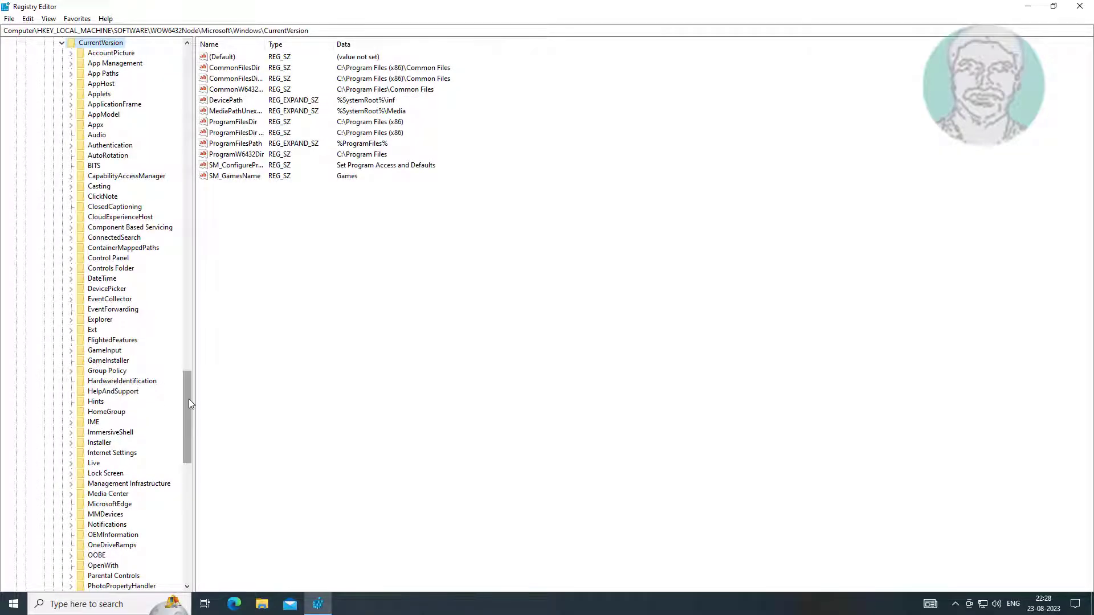
drag(190, 399, 199, 481)
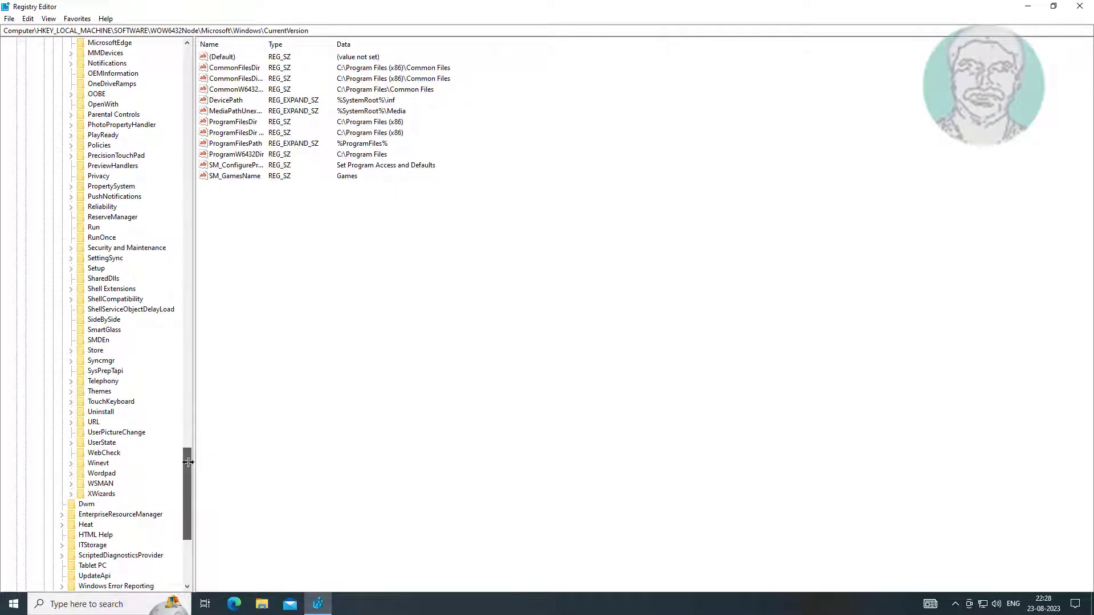
click(111, 414)
Expand Uninstall and inspect its four GUID entries, all Microsoft Visual C++ runtimes
click(70, 412)
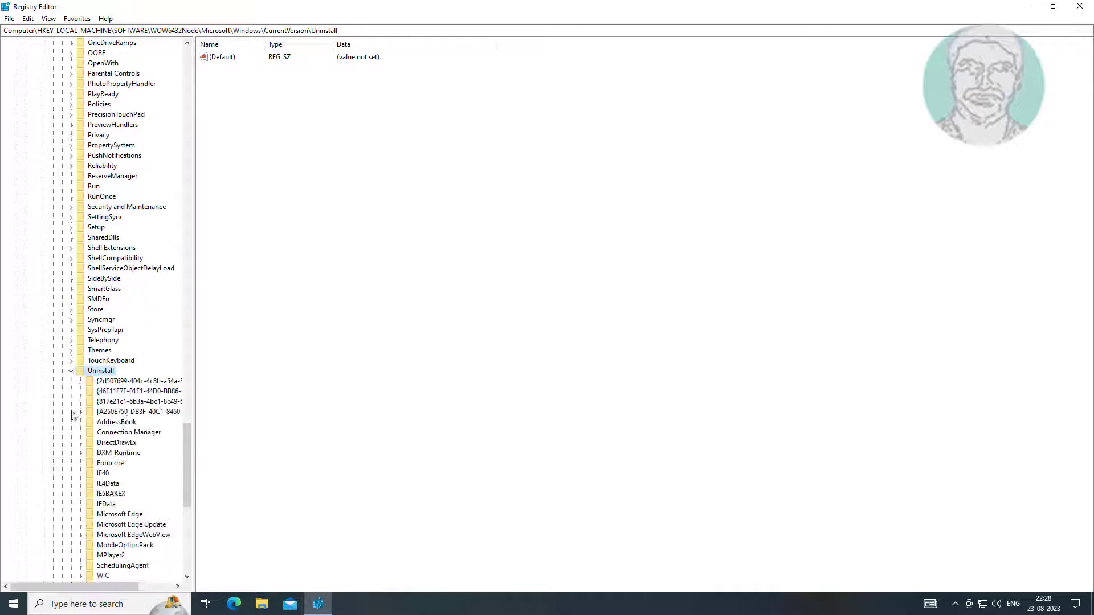
drag(194, 392, 345, 396)
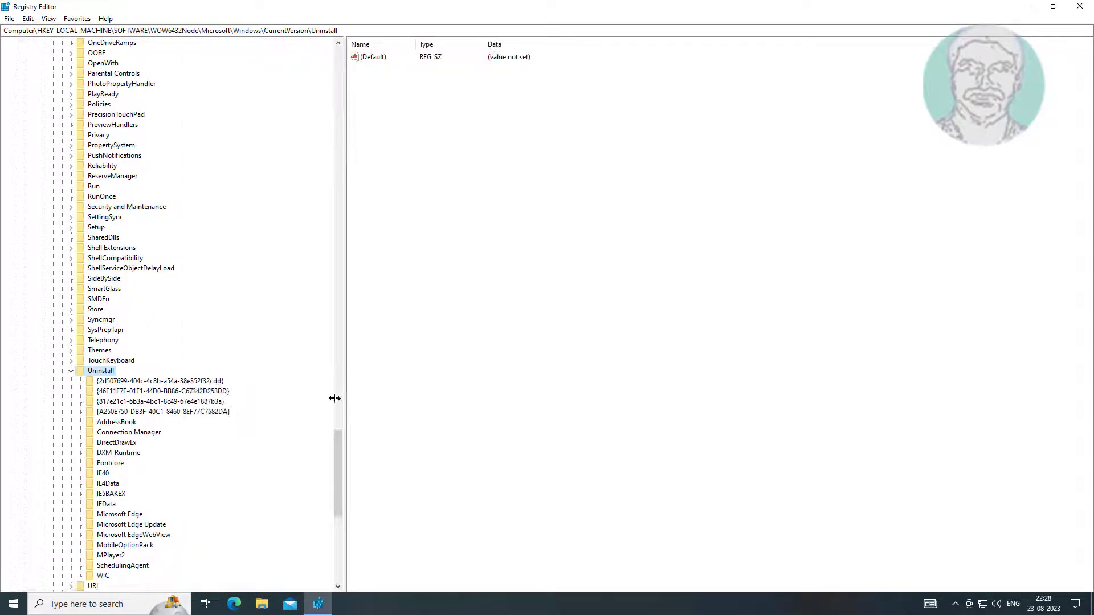
click(197, 384)
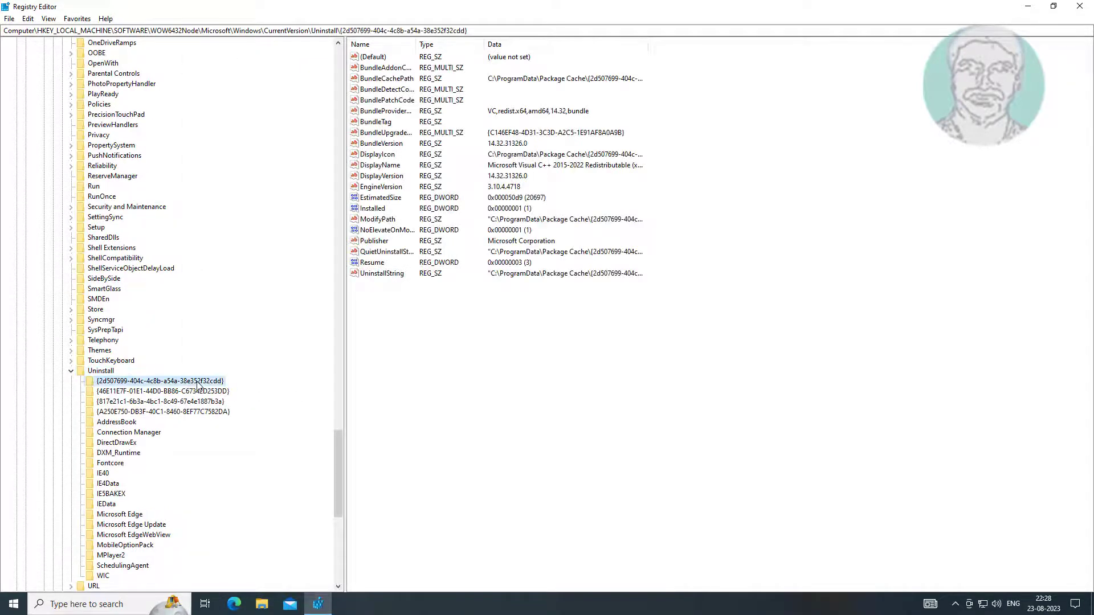
scroll(197, 385, down, 1)
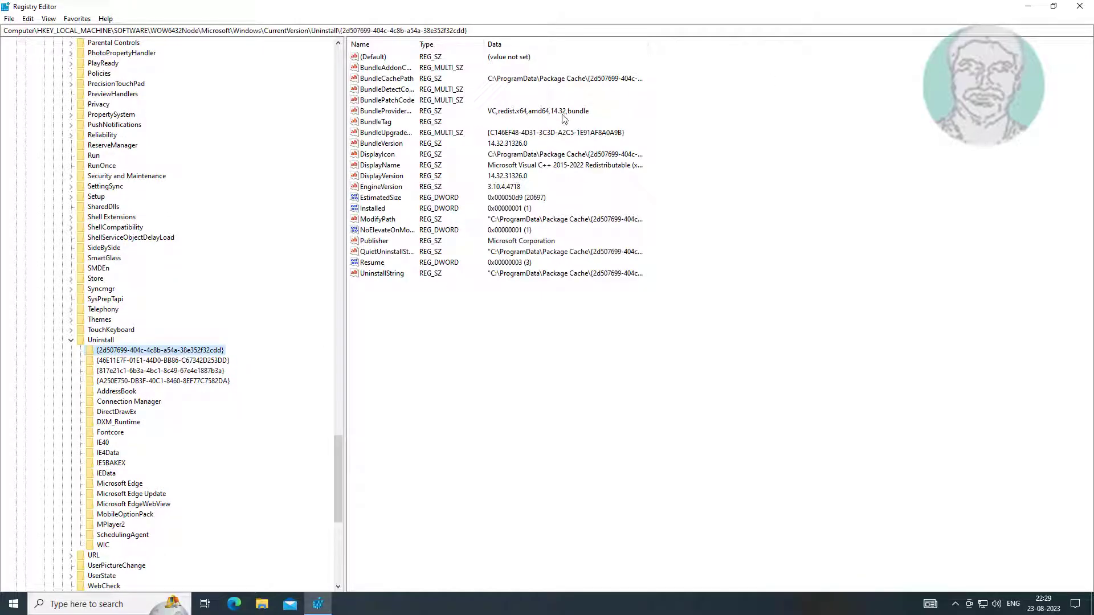
click(157, 363)
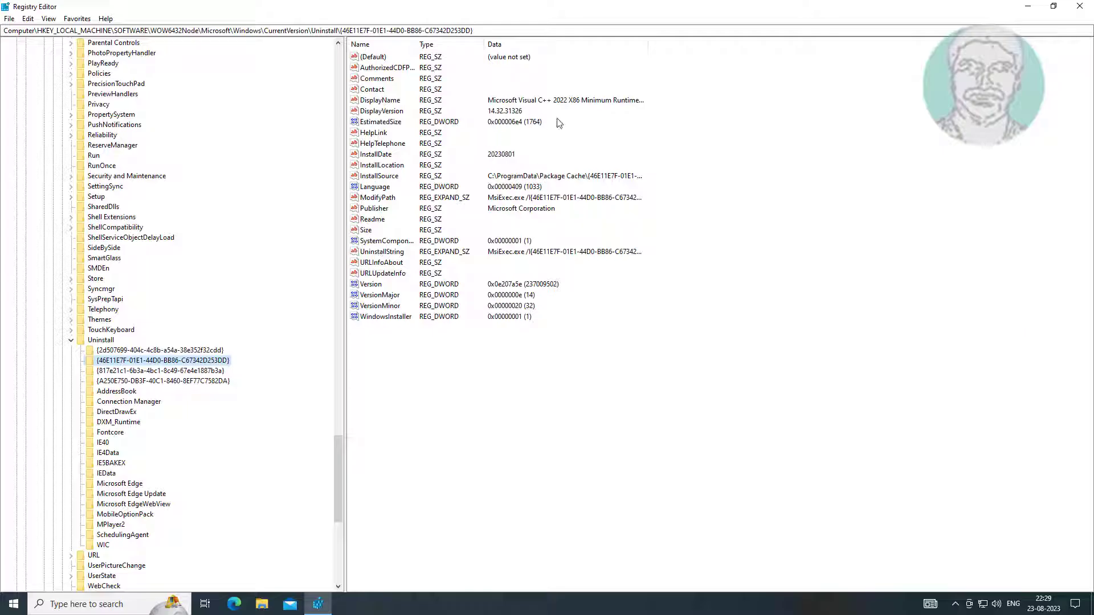
click(206, 373)
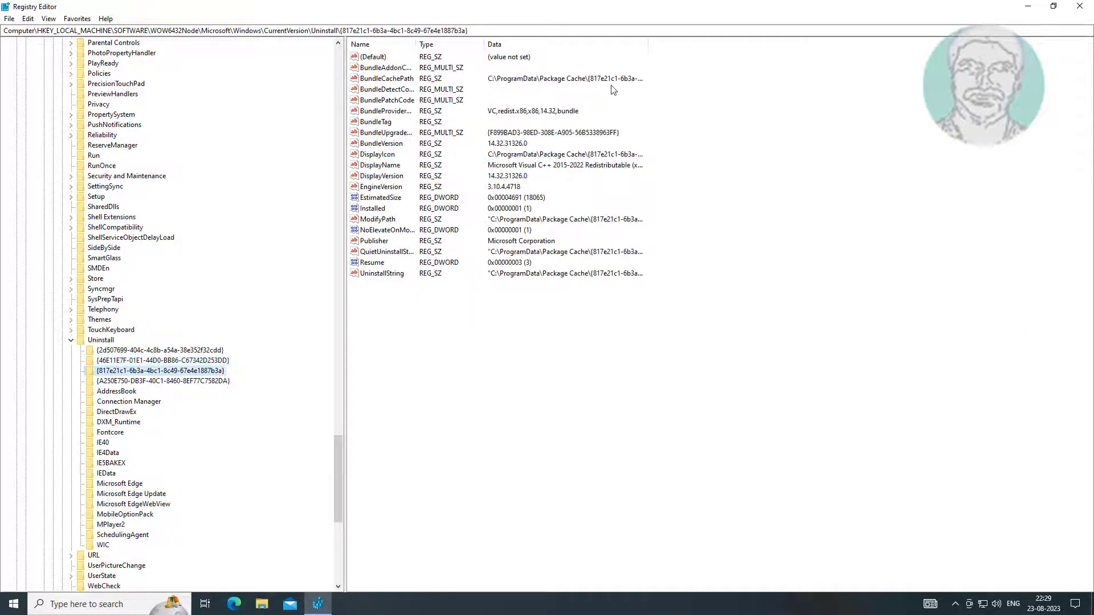
click(213, 382)
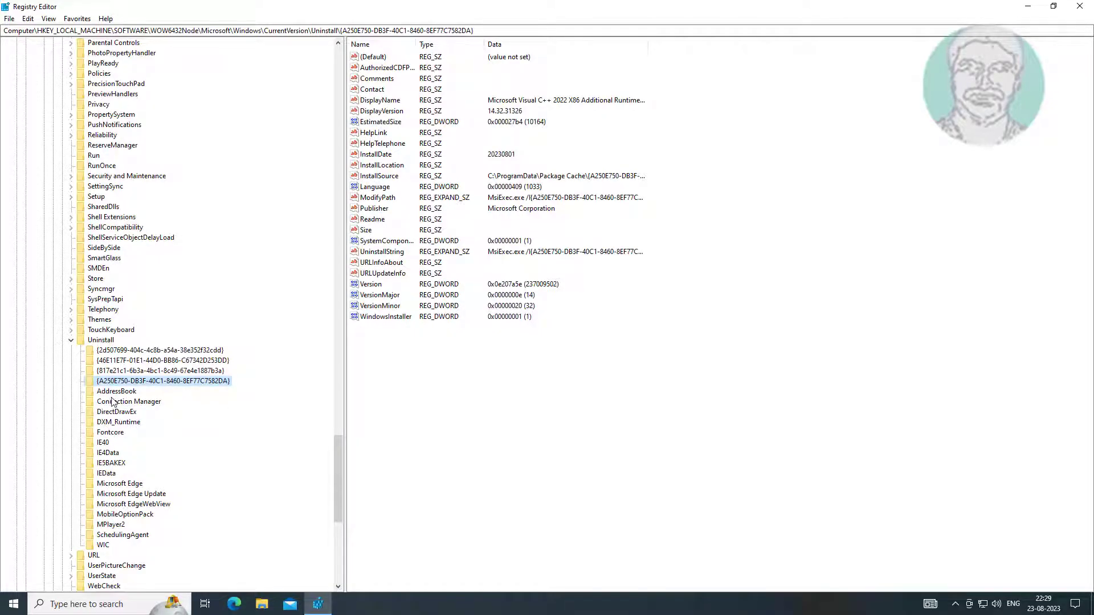
Collapse the WOW6432Node Uninstall branch
click(71, 340)
scroll(97, 268, up, 15)
scroll(103, 256, up, 10)
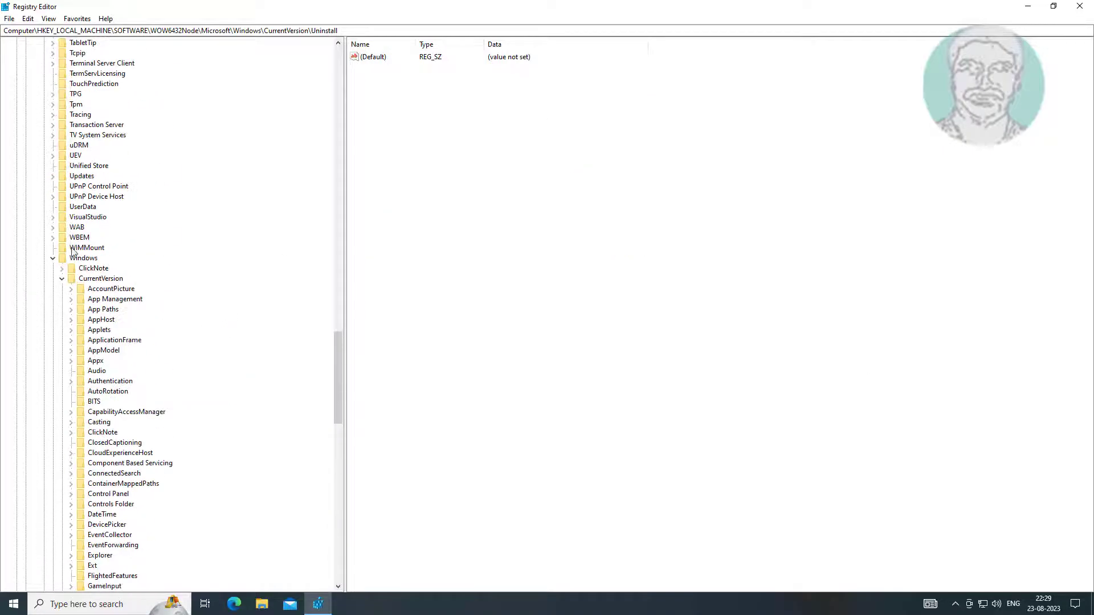
Collapse CurrentVersion, Windows, Microsoft and WOW6432Node back to SOFTWARE
click(61, 280)
click(52, 260)
scroll(108, 248, up, 7)
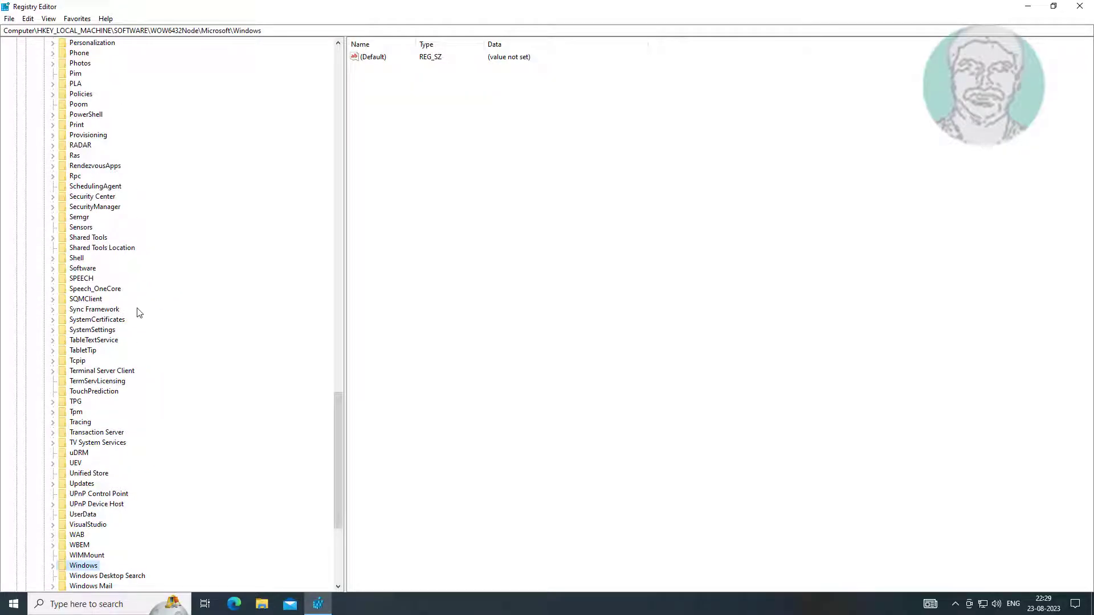
scroll(139, 313, up, 5)
scroll(138, 313, up, 20)
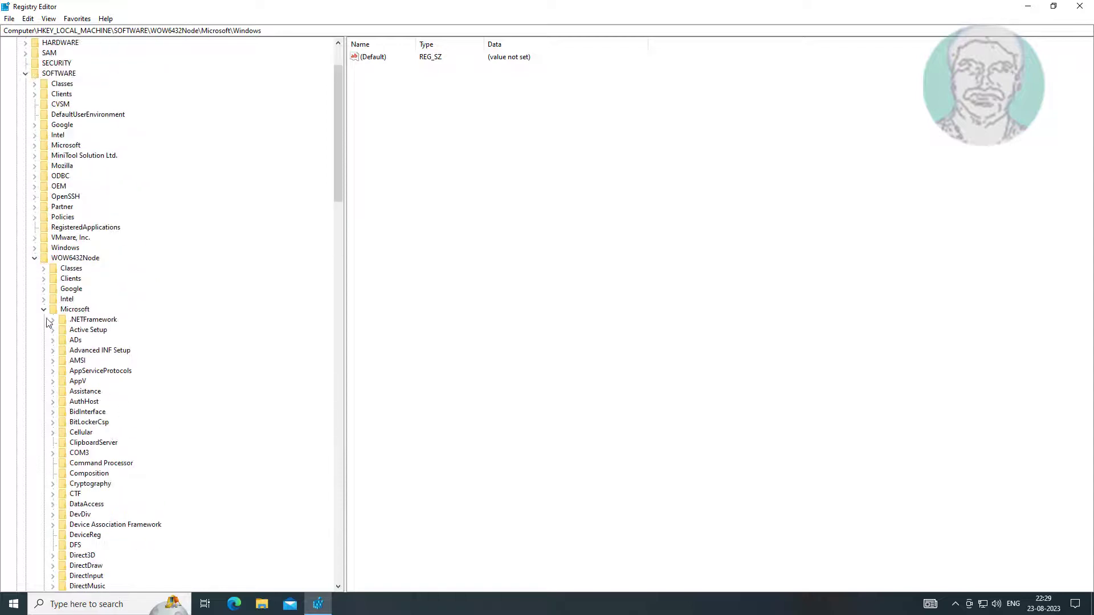
click(44, 310)
click(35, 330)
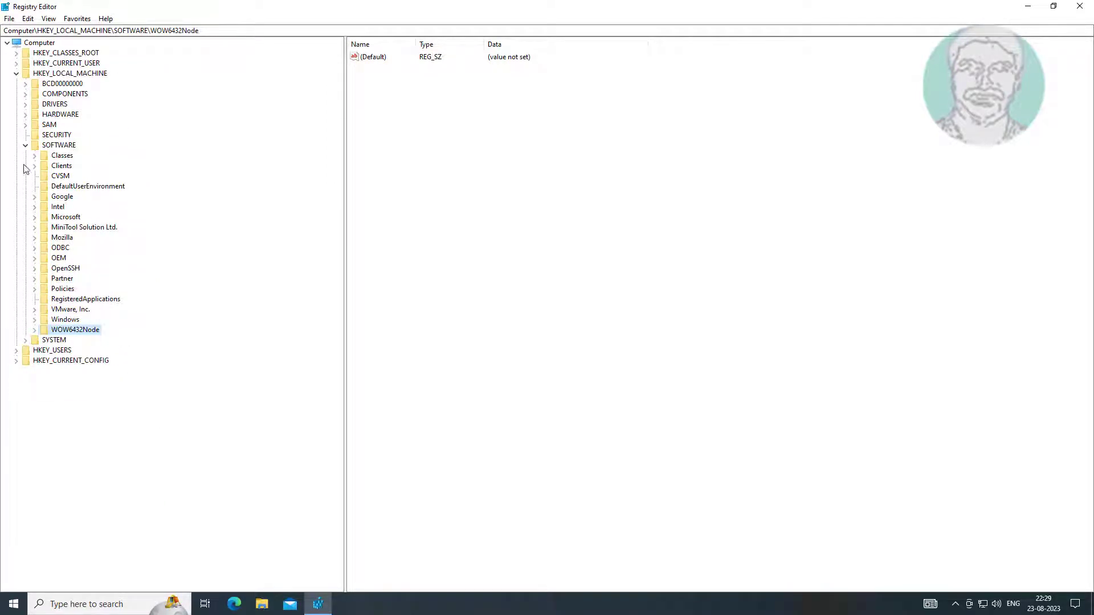
Open SOFTWARE\Microsoft\Windows\CurrentVersion and scroll its subkeys down toward Uninstall
click(65, 219)
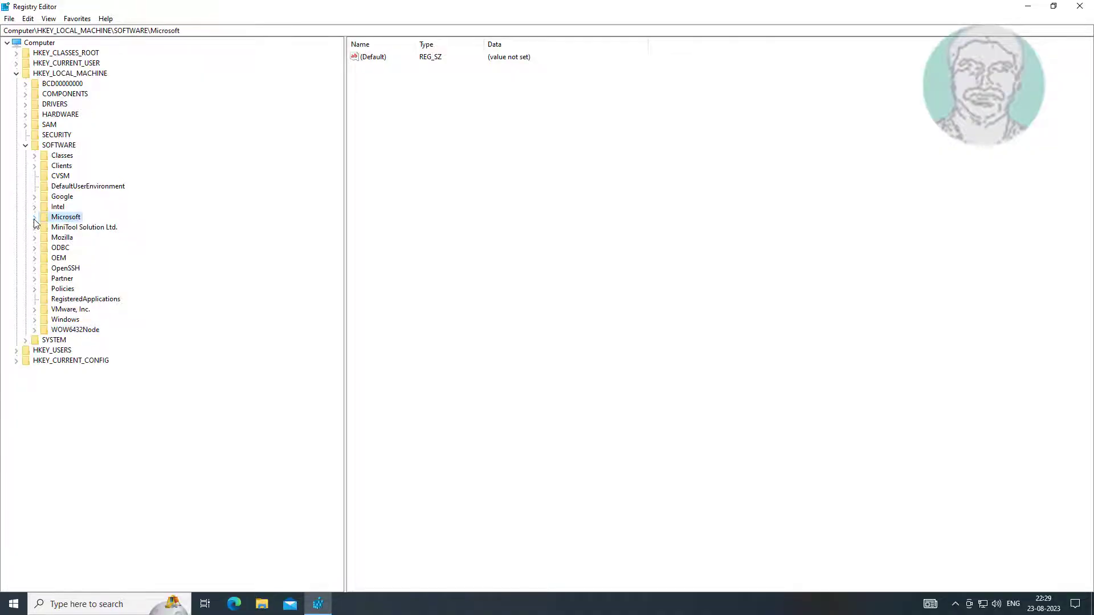
click(35, 218)
scroll(97, 433, down, 12)
scroll(96, 444, down, 20)
scroll(96, 444, down, 20)
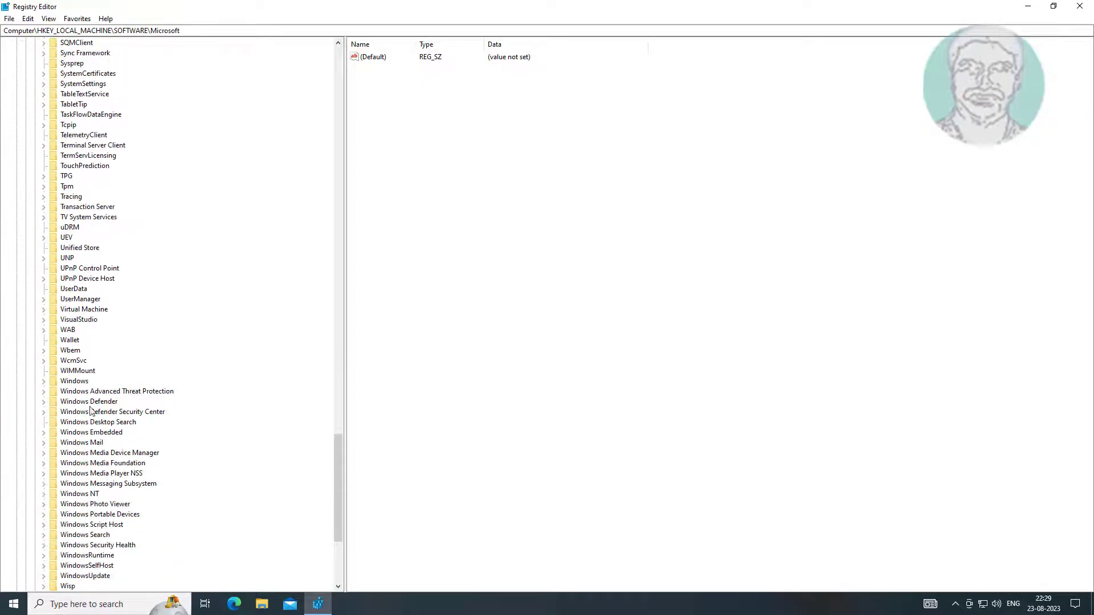
click(83, 382)
click(44, 381)
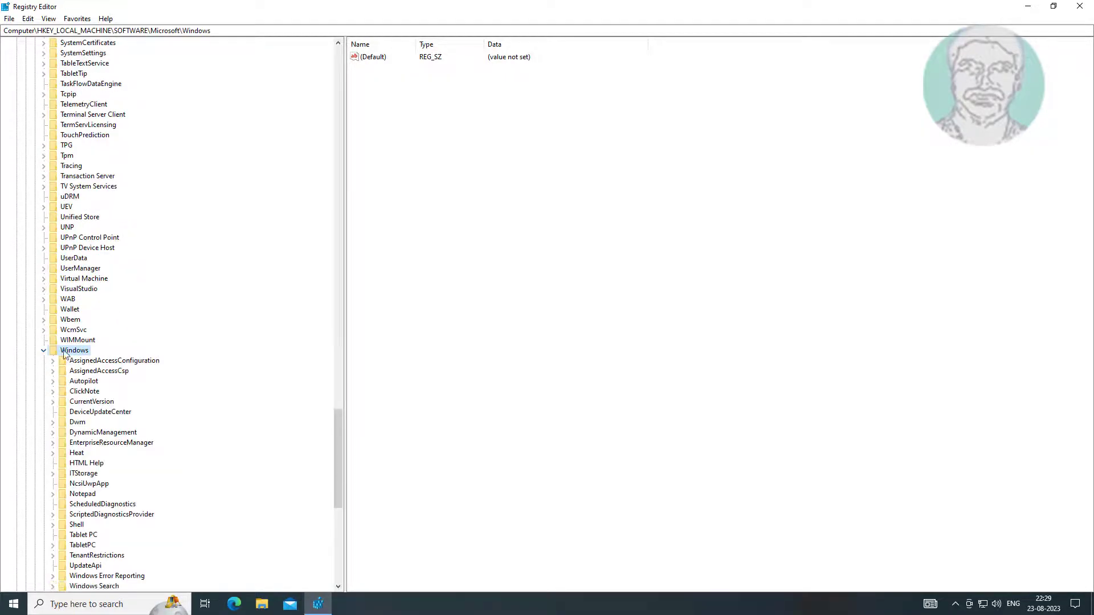
click(91, 402)
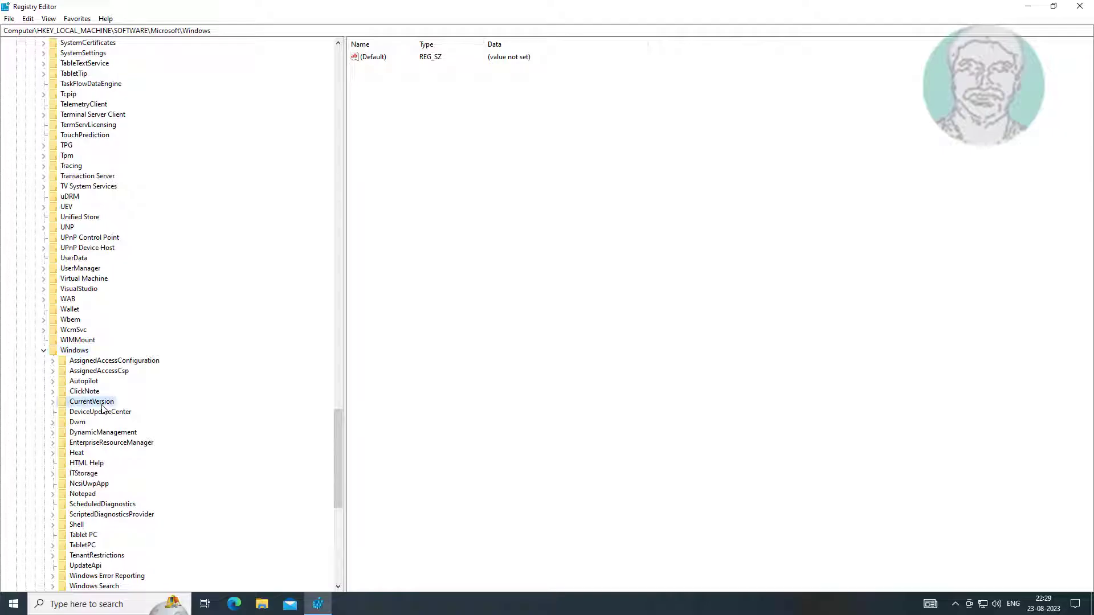
click(54, 402)
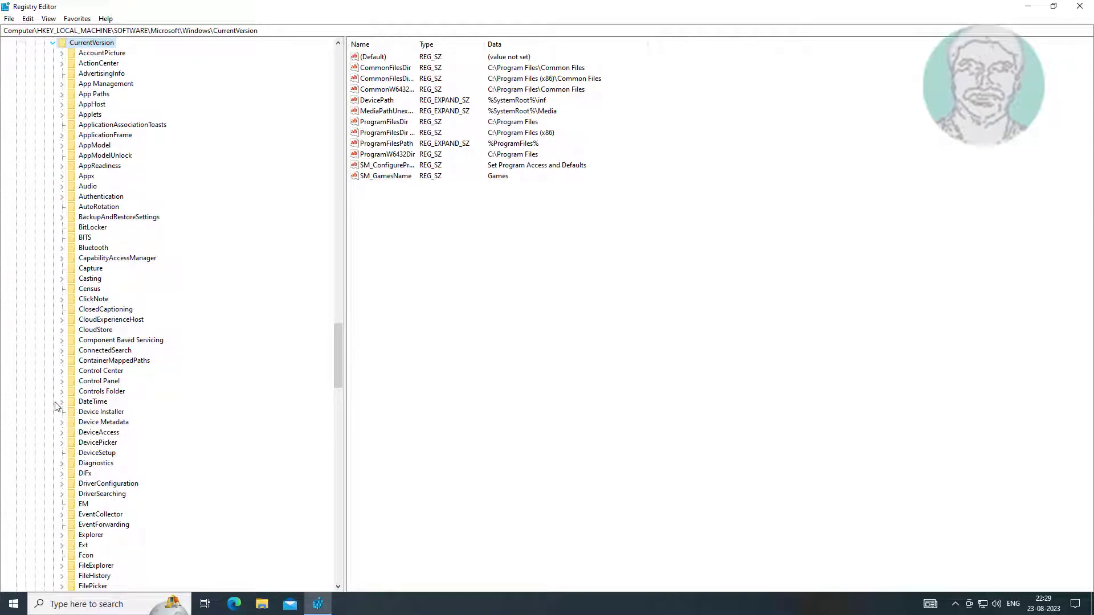
scroll(92, 431, down, 20)
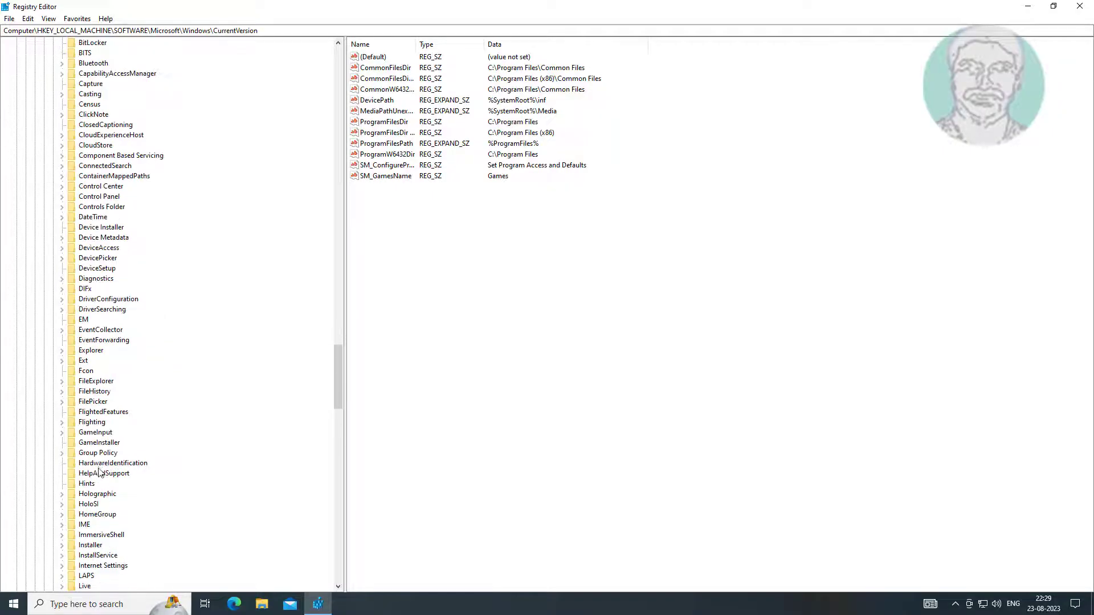
scroll(89, 470, down, 12)
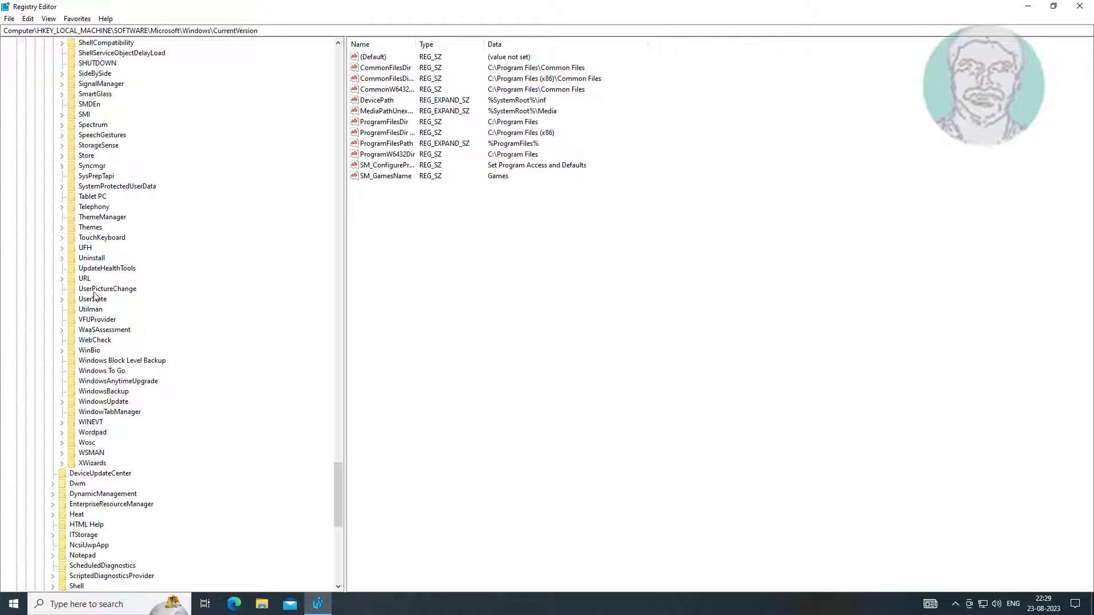
Expand Uninstall and check the GUID, VMware Tools, Update Health Tools and Visual C++ 2022 entries
click(71, 259)
click(63, 258)
click(189, 269)
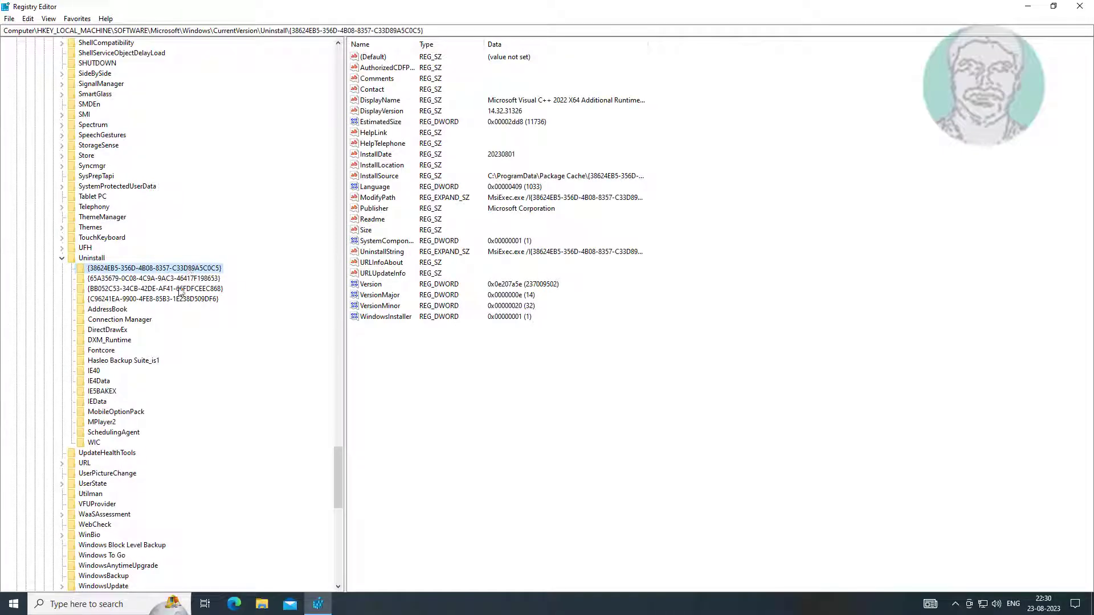
click(180, 282)
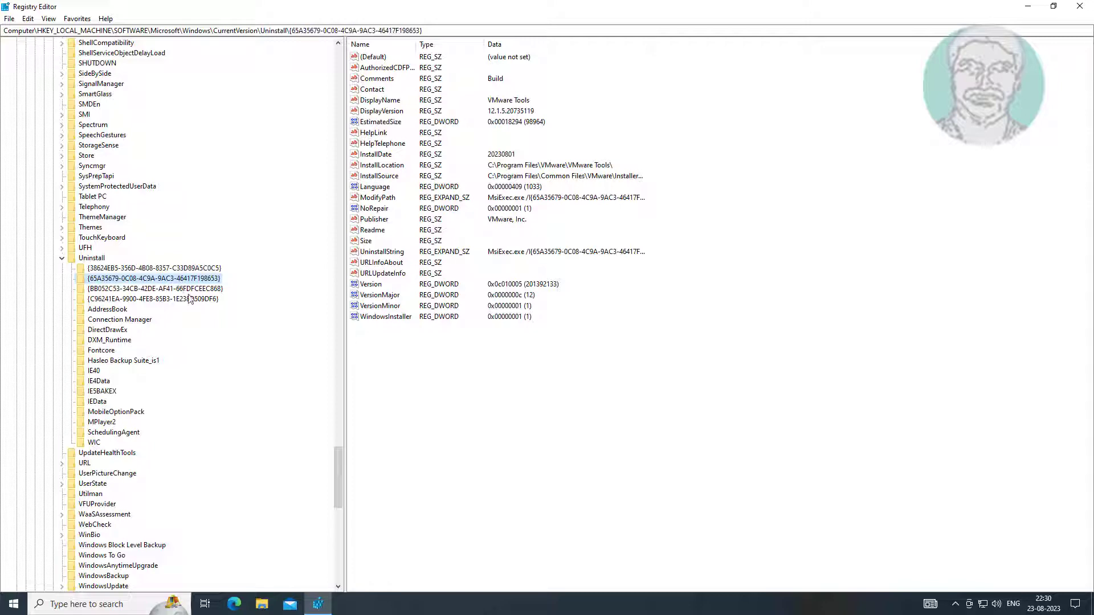
click(189, 290)
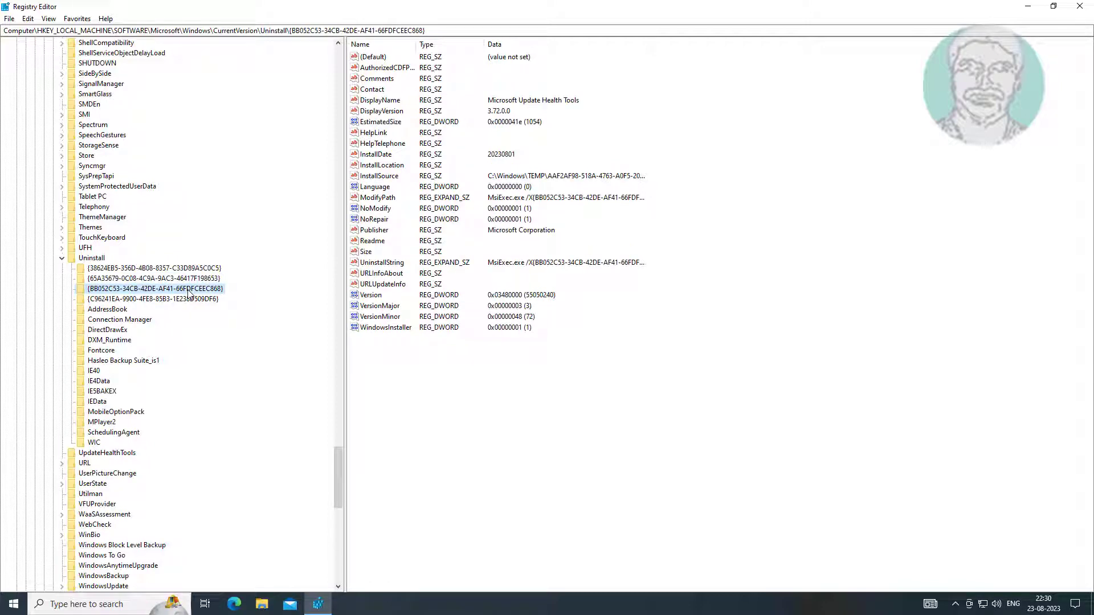
click(199, 301)
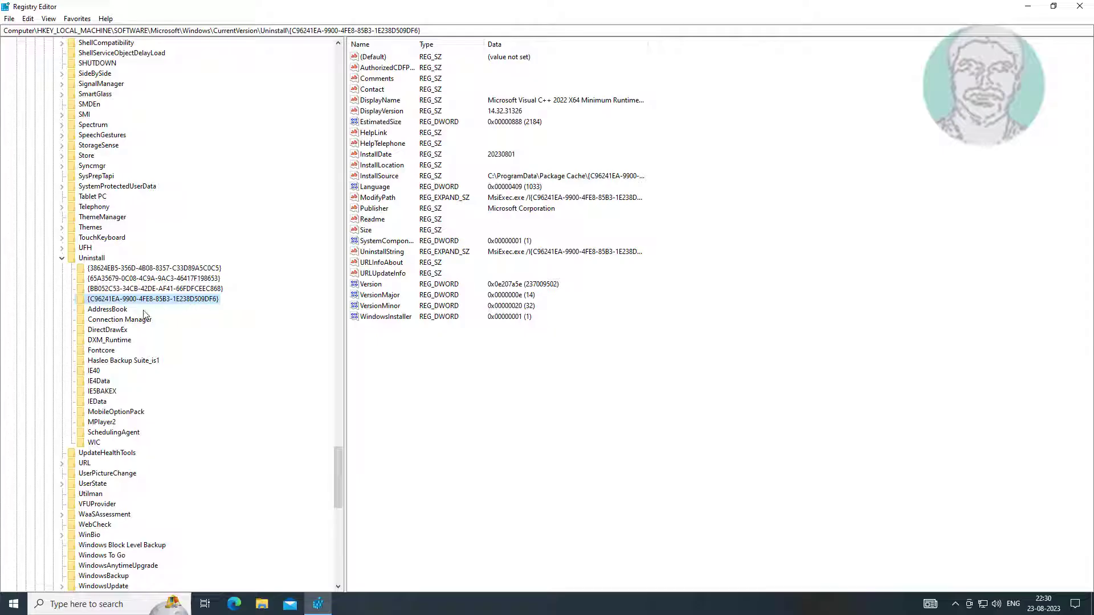
Browse AddressBook through Fontcore, then open Hasleo Backup Suite_is1 and choose Delete on it
click(102, 351)
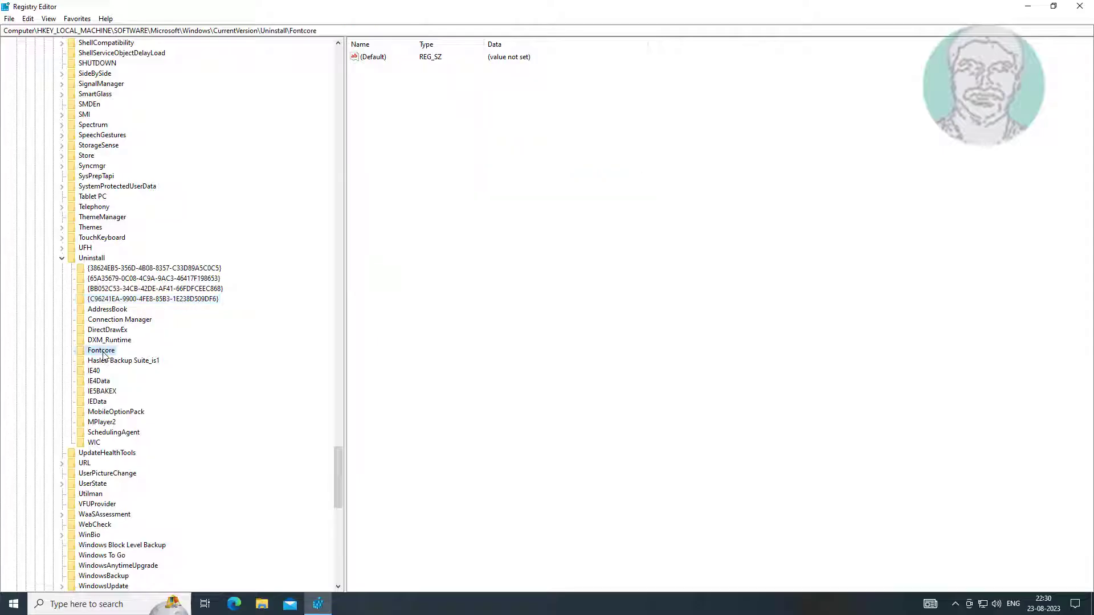
click(109, 311)
click(124, 322)
click(119, 332)
click(120, 341)
click(114, 350)
click(110, 362)
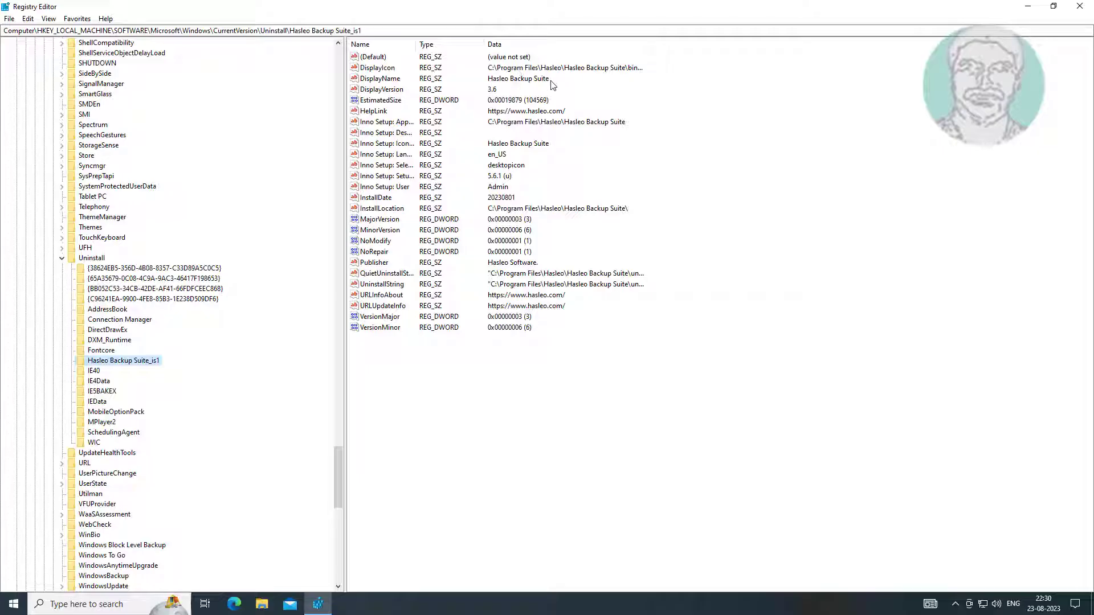
right_click(140, 364)
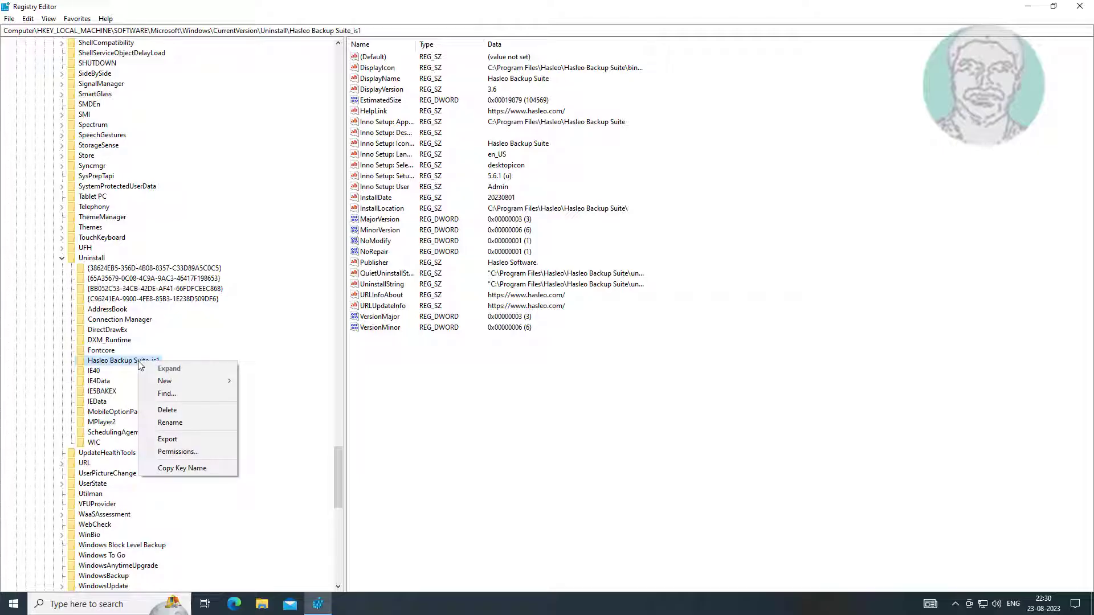
click(193, 411)
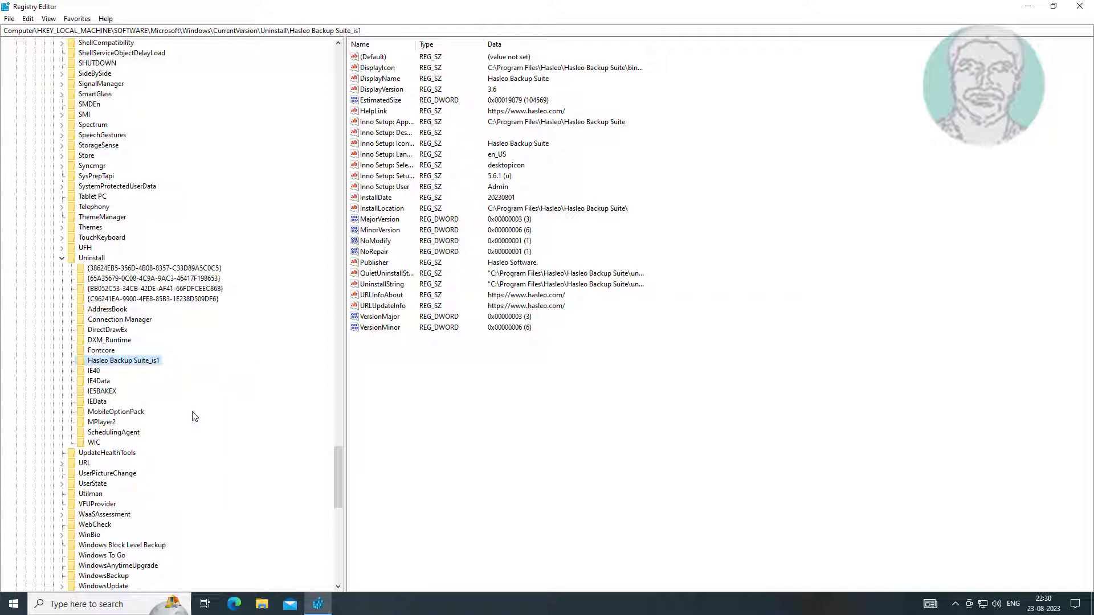
Confirm deleting Hasleo Backup Suite_is1, then collapse Uninstall, CurrentVersion and Windows
click(611, 301)
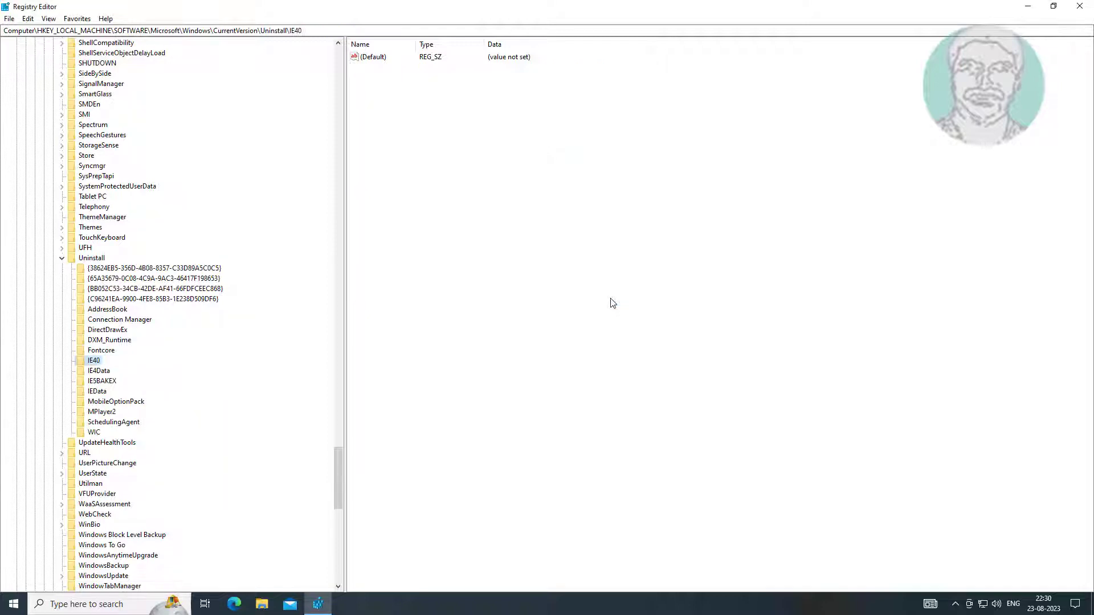
click(62, 258)
drag(338, 484, 335, 293)
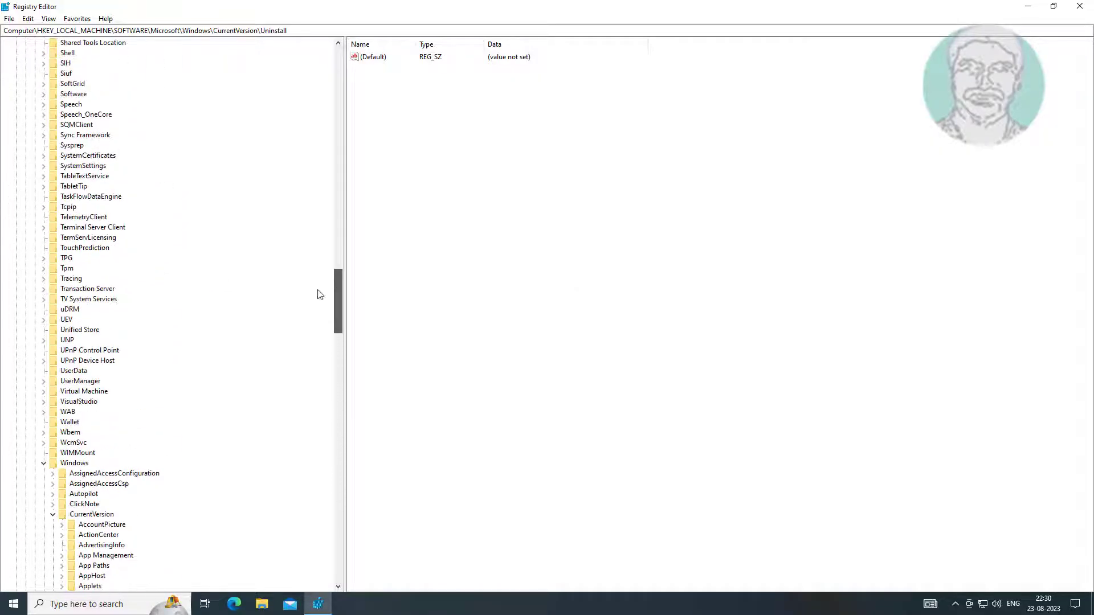
click(52, 515)
click(43, 464)
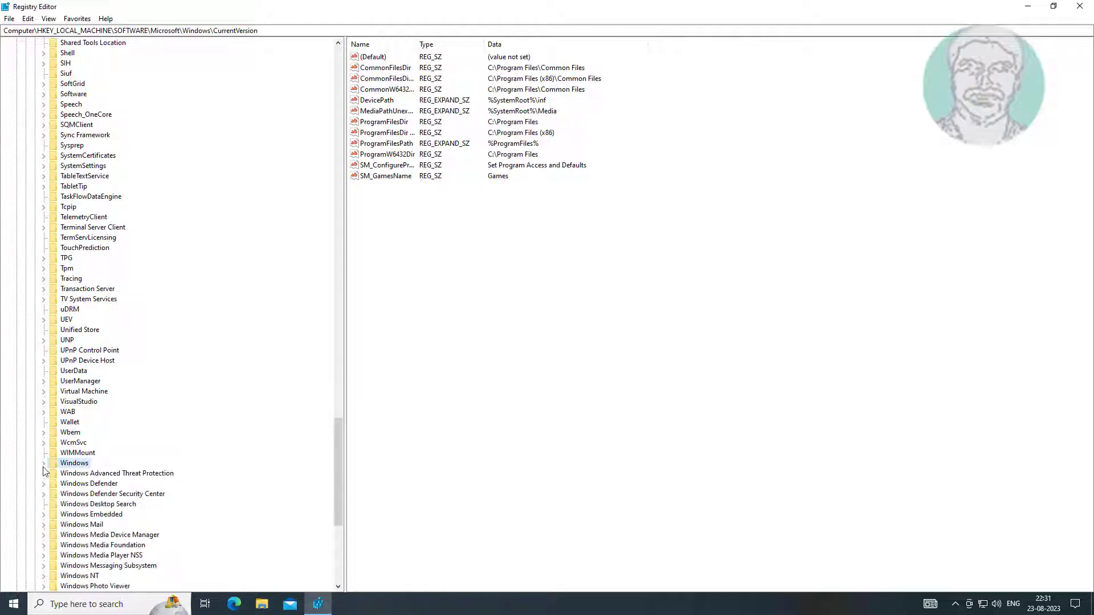
Collapse Microsoft, SOFTWARE and HKEY_LOCAL_MACHINE, then close Registry Editor
drag(336, 473, 338, 101)
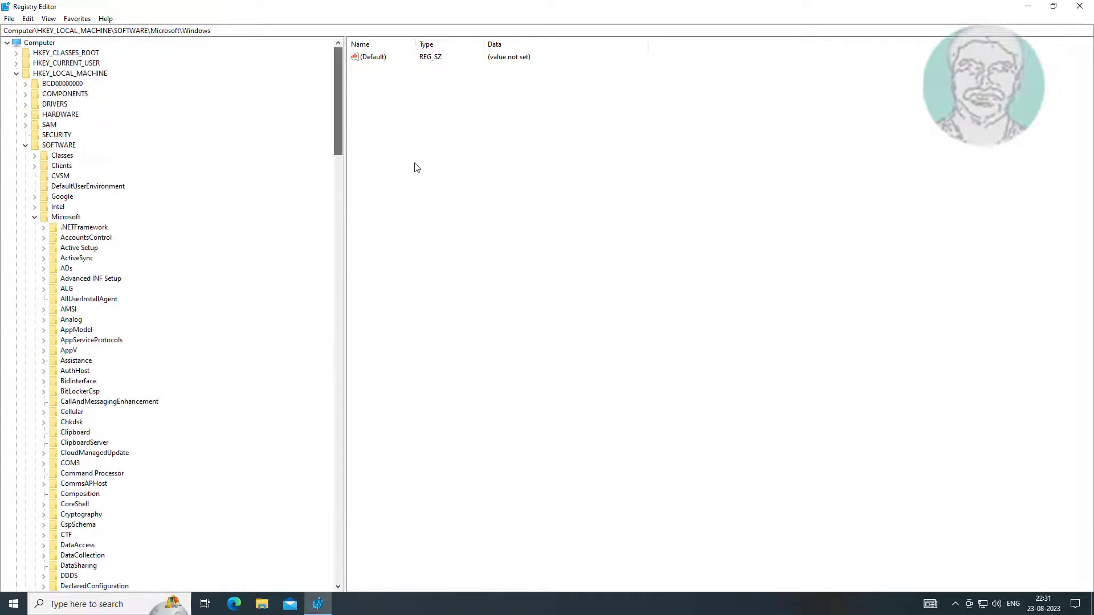
click(34, 217)
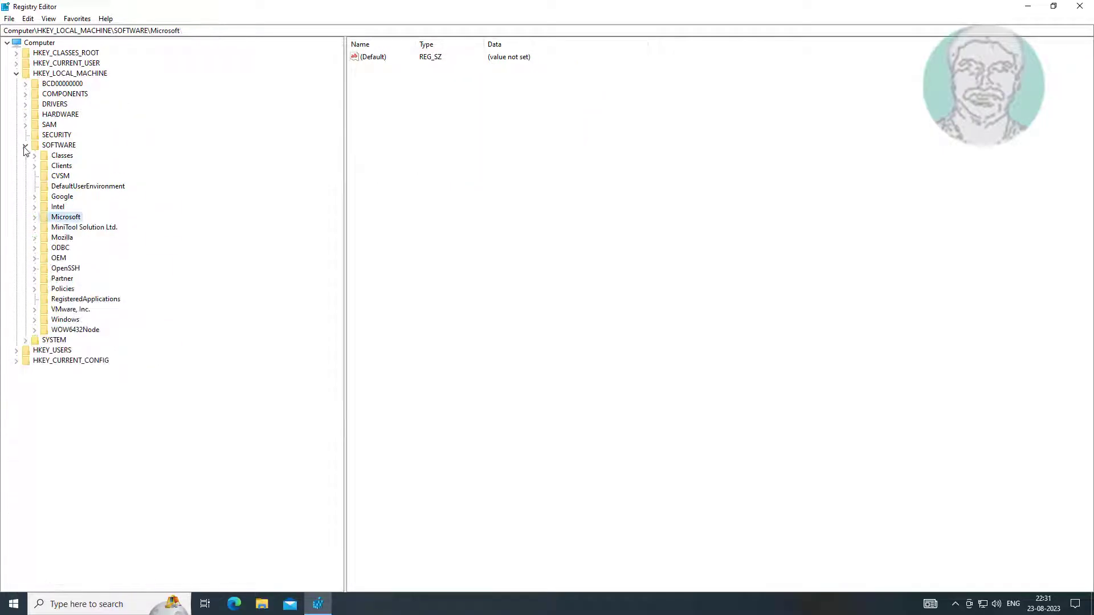
click(25, 146)
click(17, 73)
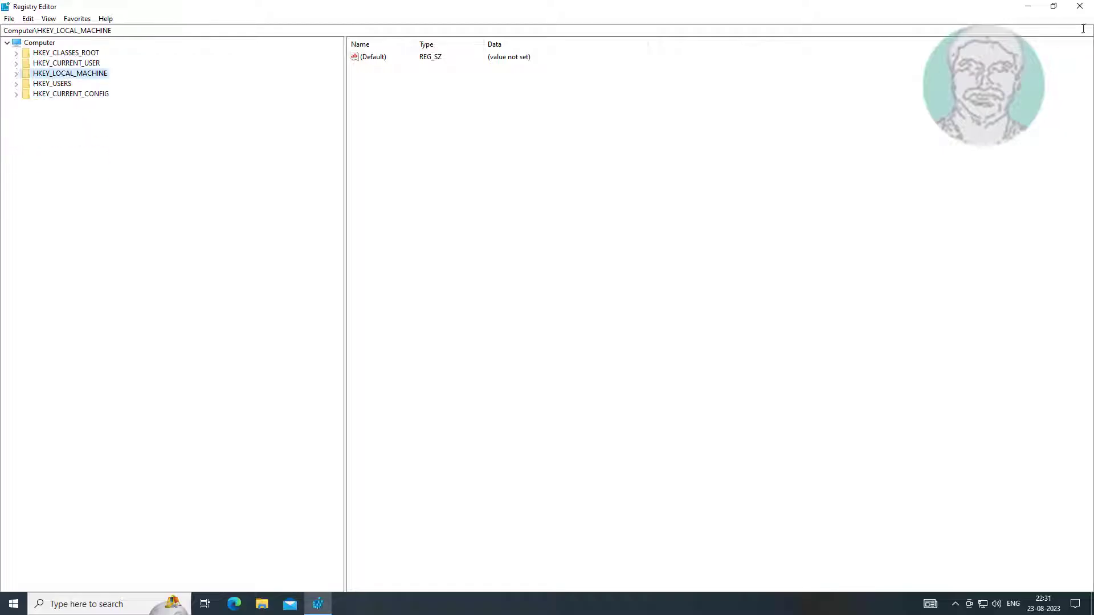
click(1082, 8)
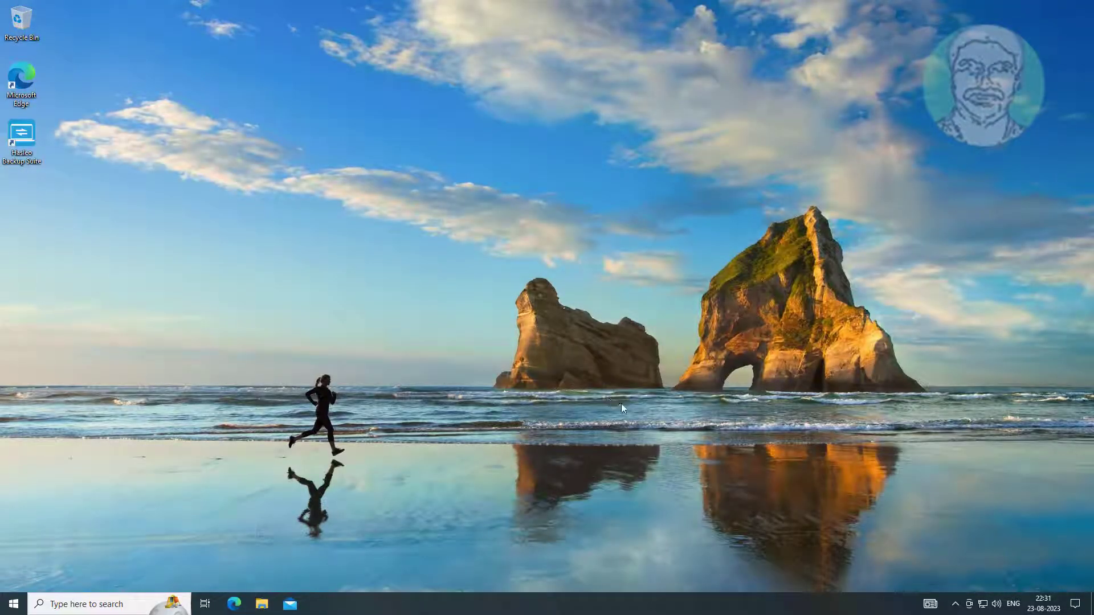
Open Apps & features in Windows Settings from the Start menu
click(13, 603)
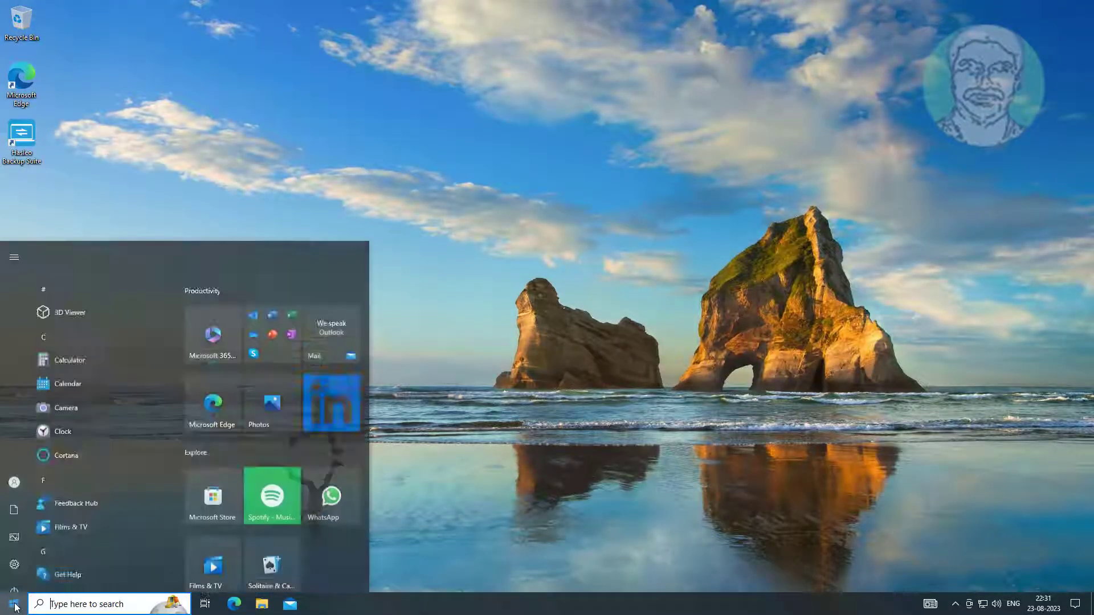
click(13, 551)
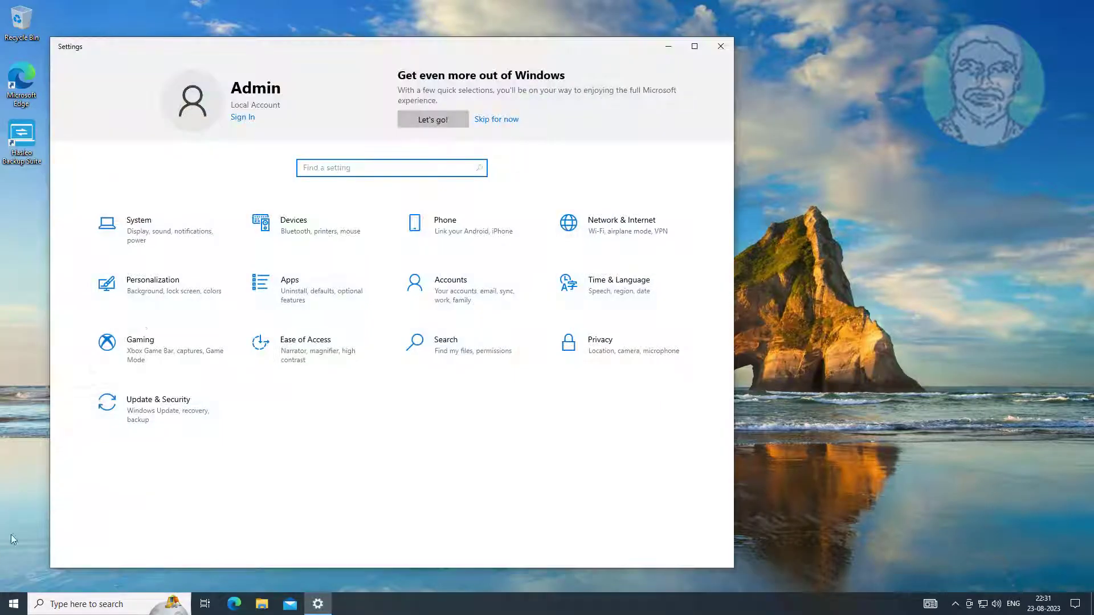
click(313, 290)
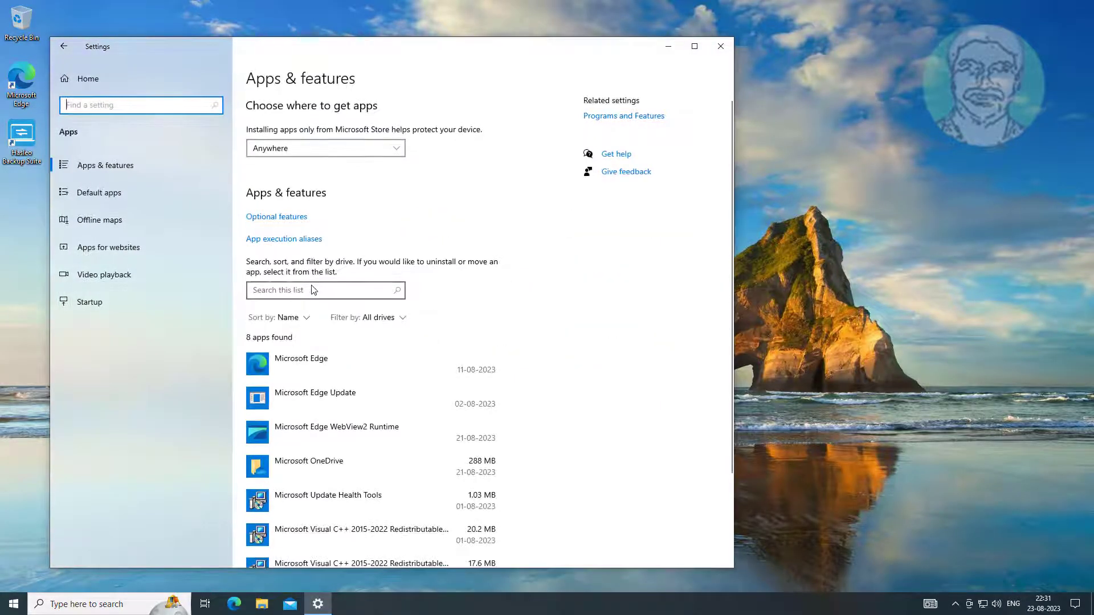
Scroll through the 41 installed apps, confirming Hasleo Backup Suite is absent
scroll(344, 447, down, 5)
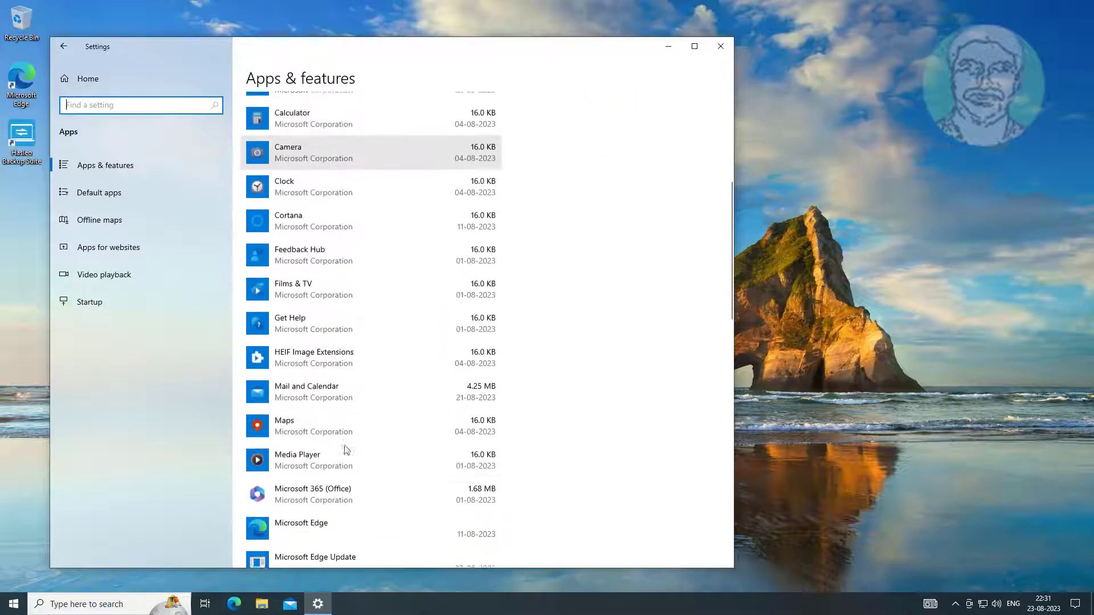
scroll(344, 448, down, 3)
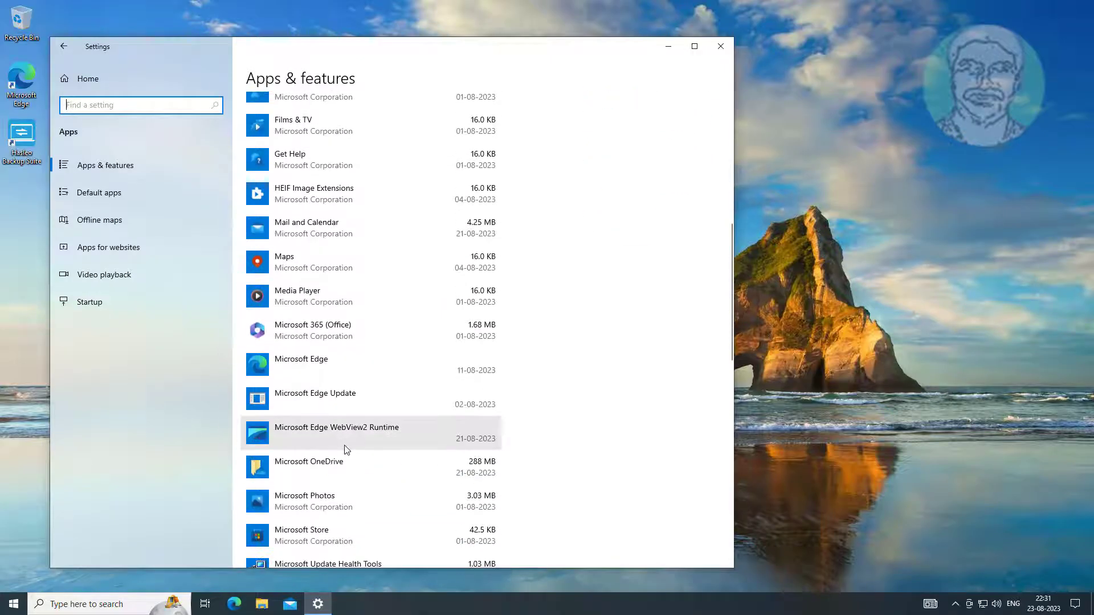
scroll(347, 450, down, 5)
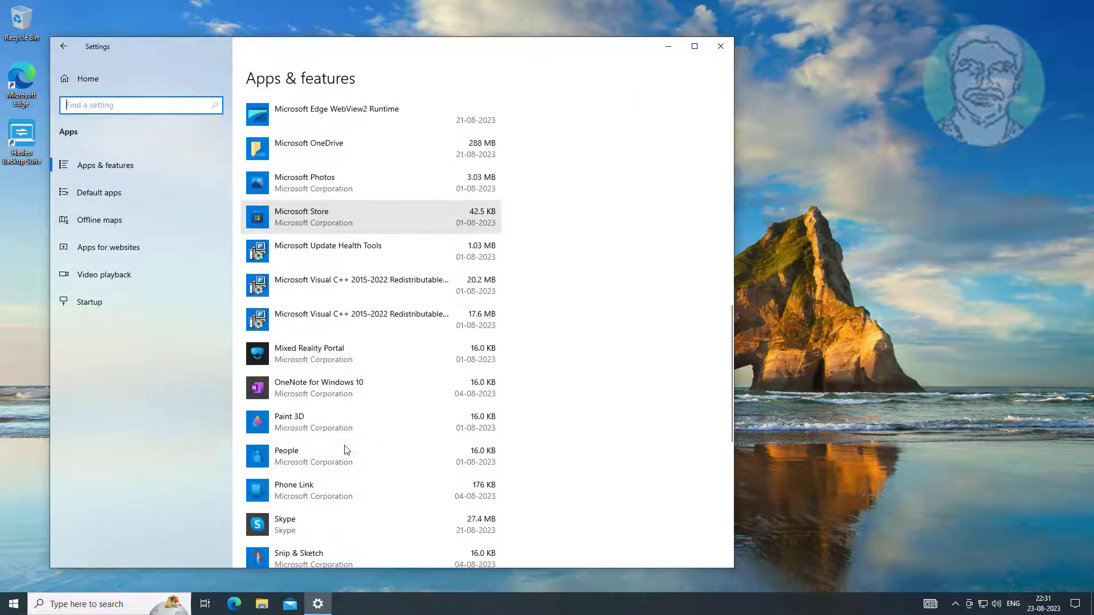
scroll(347, 450, down, 5)
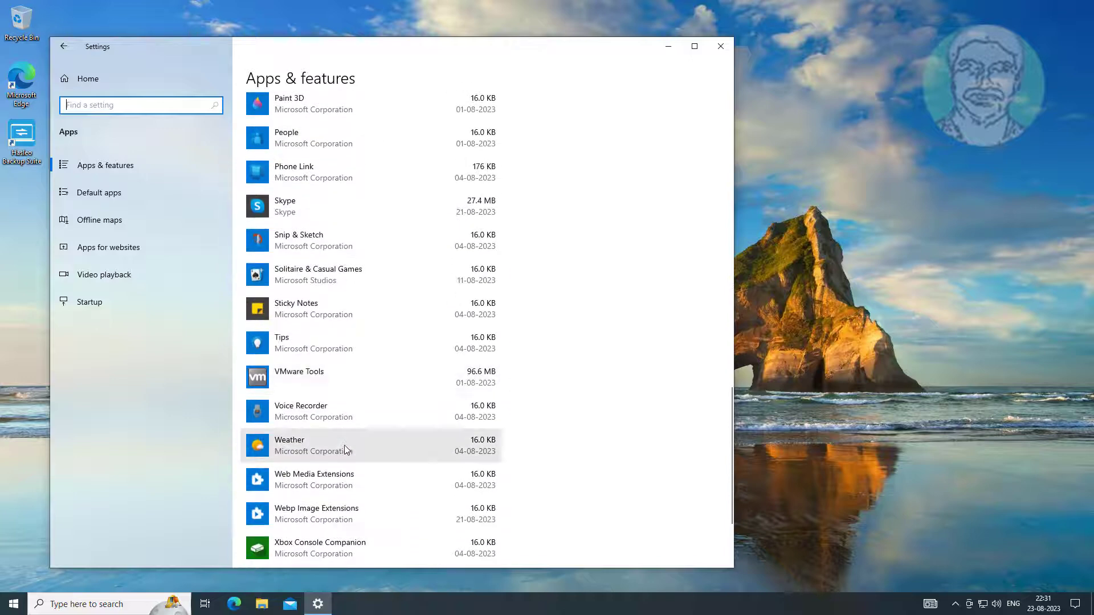
scroll(345, 445, up, 15)
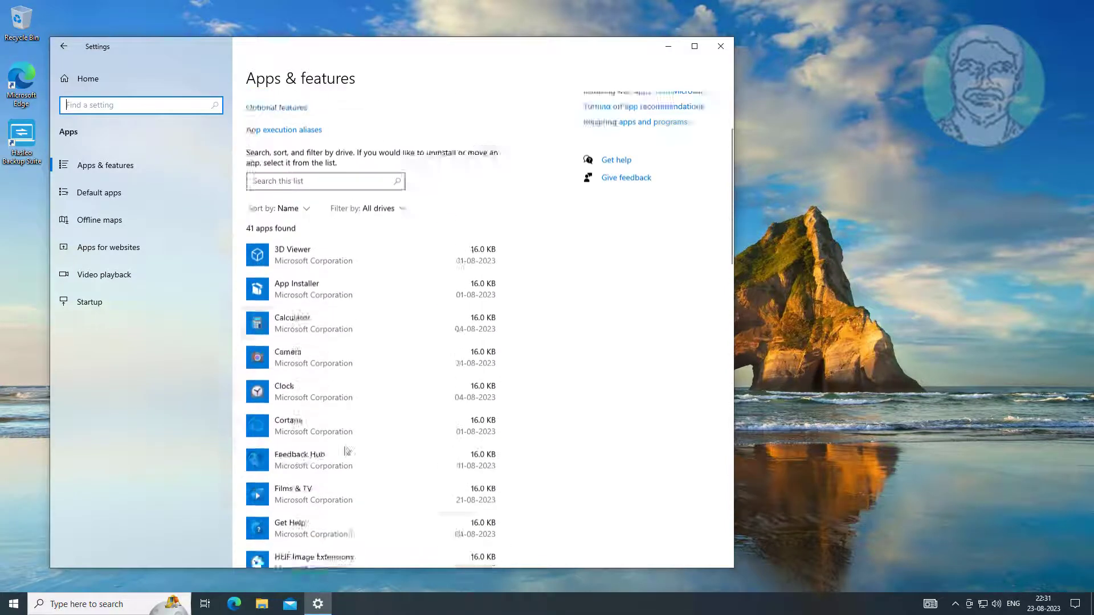
click(322, 290)
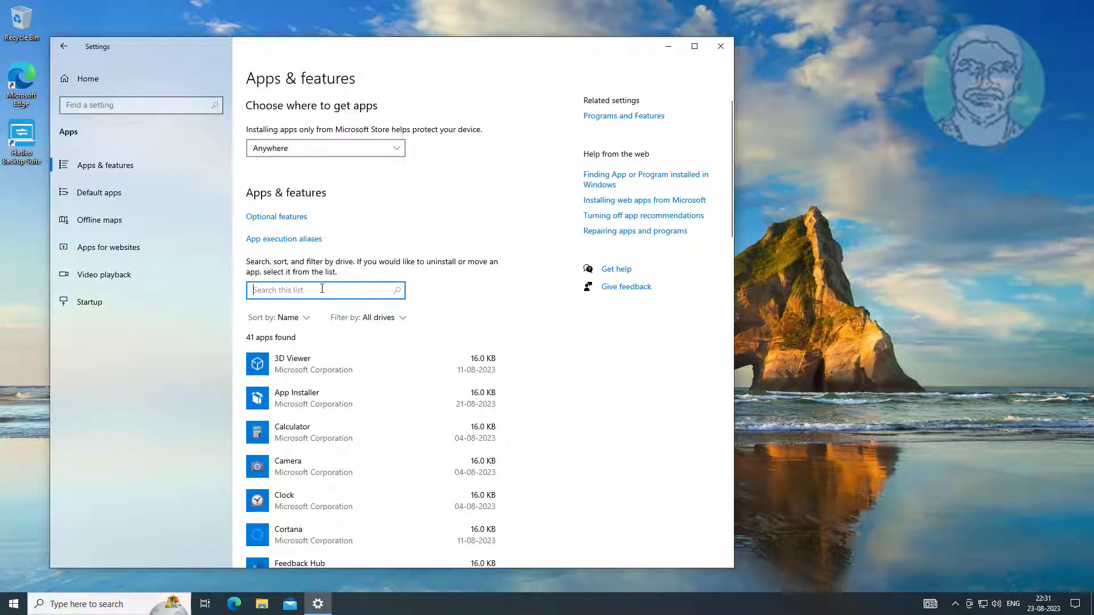
Search the apps list for 'has', see no matches, and close Settings
text(hasle)
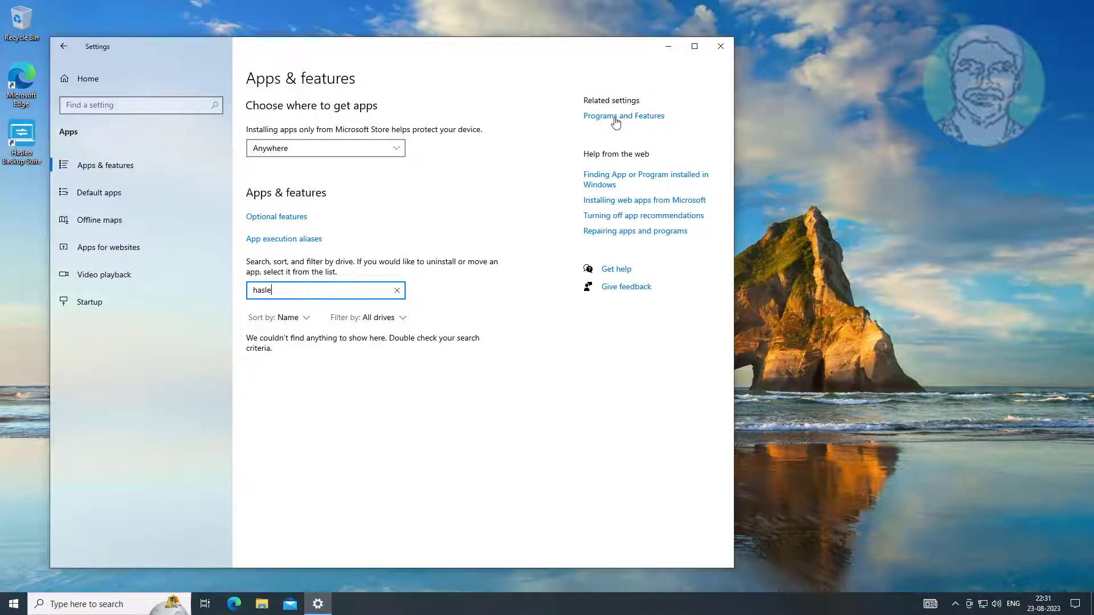
click(716, 49)
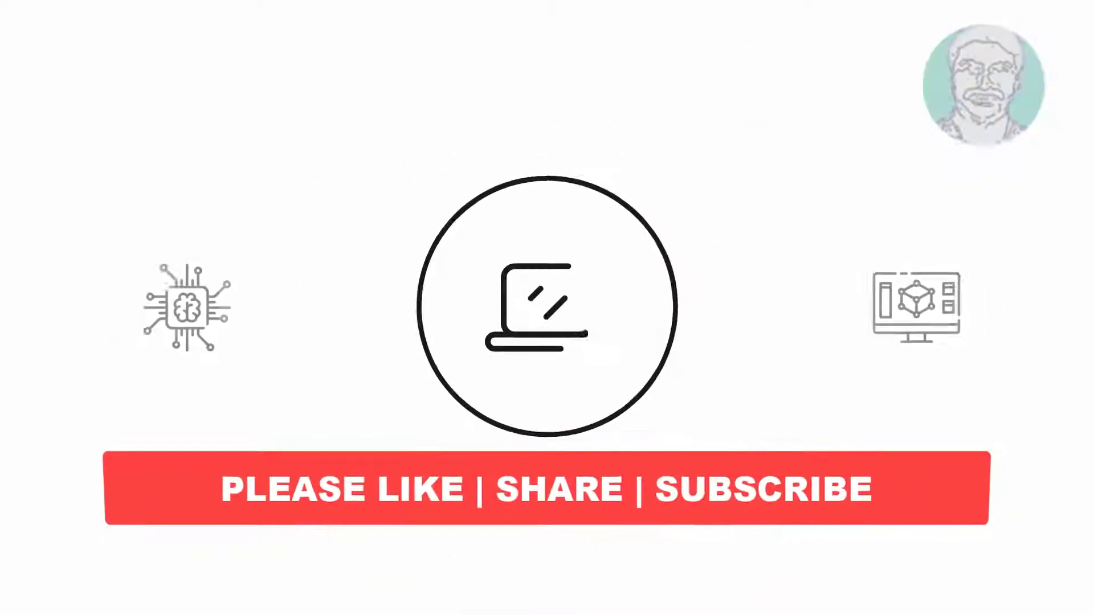